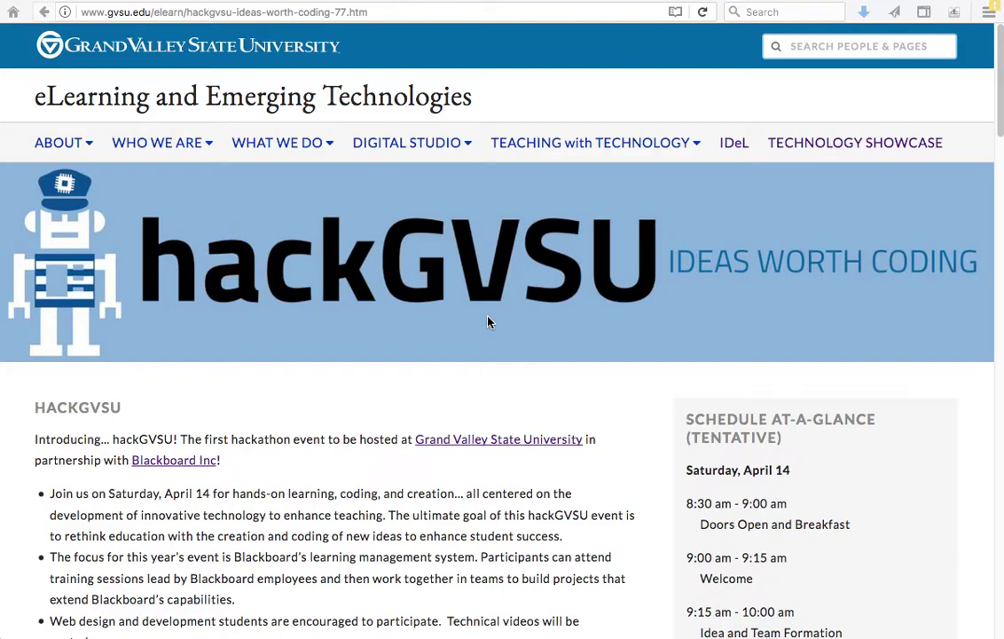
Look through the hackGVSU event page down to the FAQ answer for "What will I learn?".
{"action": "scroll", "coordinate": [387, 287], "scroll_direction": "down", "scroll_amount": 15}
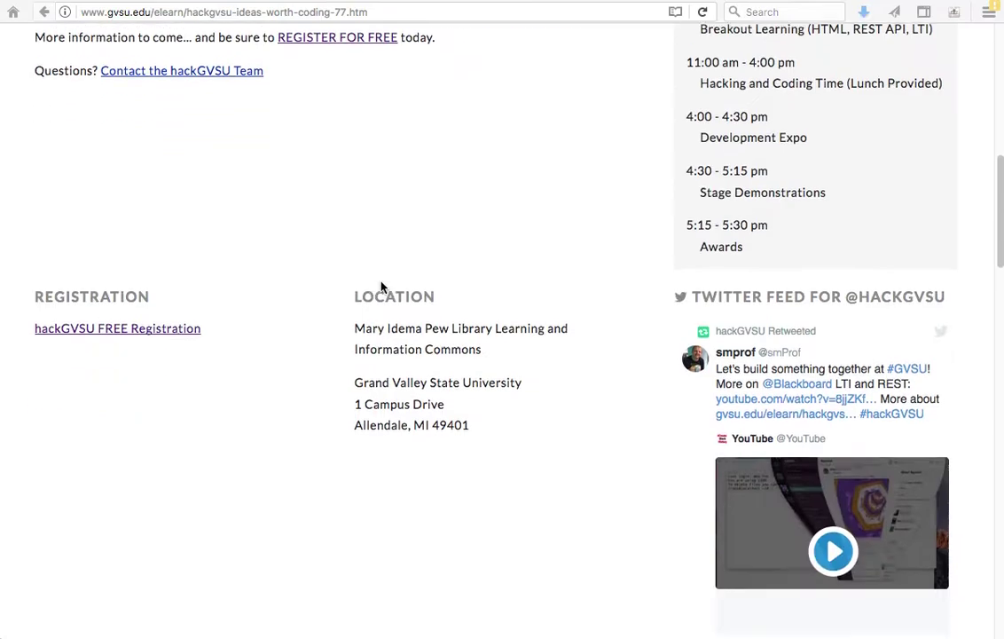
{"action": "scroll", "coordinate": [382, 287], "scroll_direction": "down", "scroll_amount": 10}
{"action": "scroll", "coordinate": [382, 286], "scroll_direction": "up", "scroll_amount": 2}
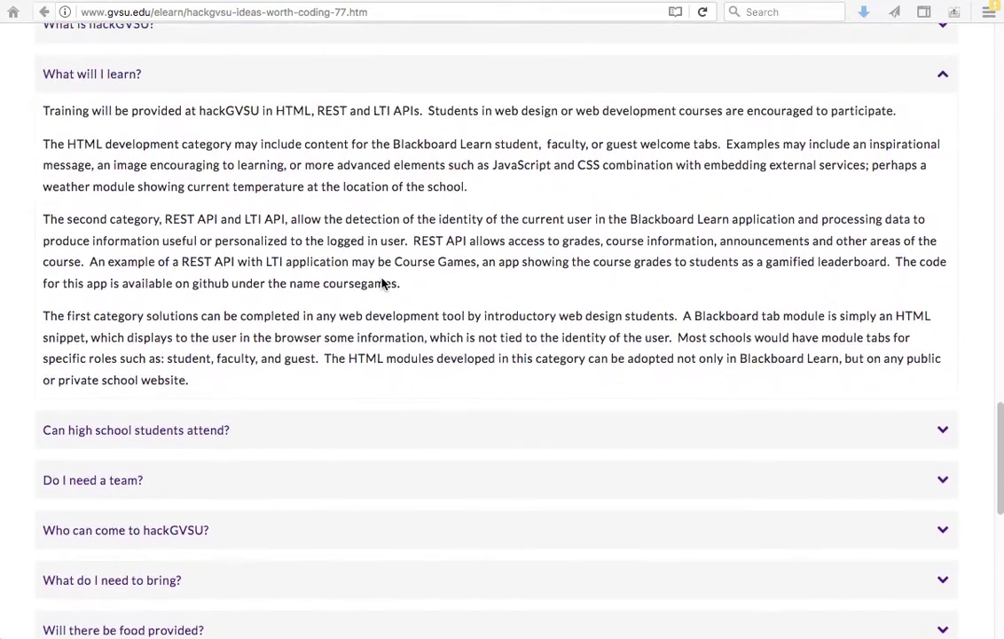
{"action": "scroll", "coordinate": [384, 282], "scroll_direction": "up", "scroll_amount": 2}
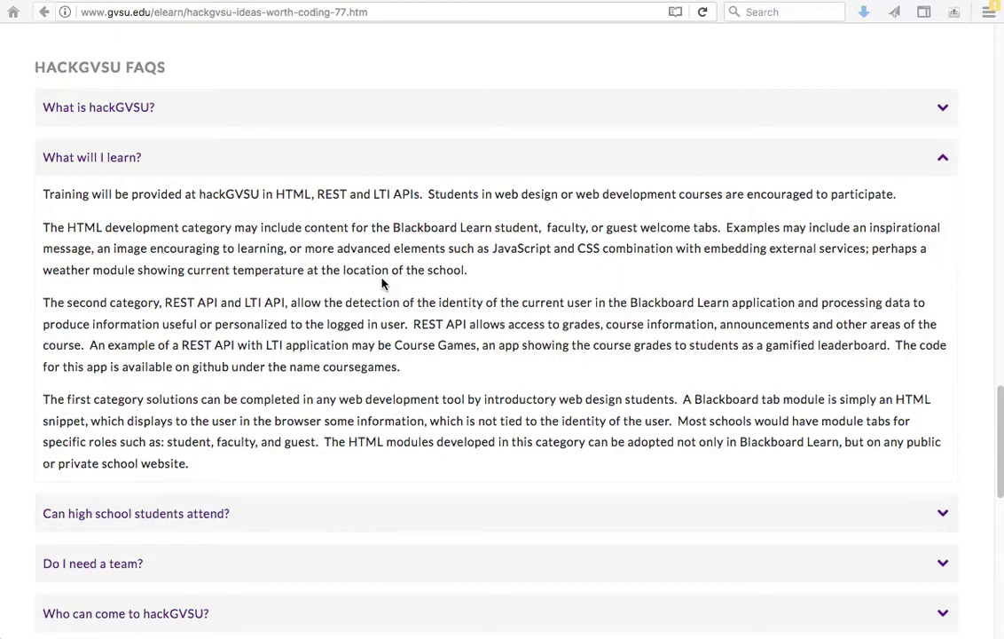
{"action": "scroll", "coordinate": [638, 320], "scroll_direction": "up", "scroll_amount": 1}
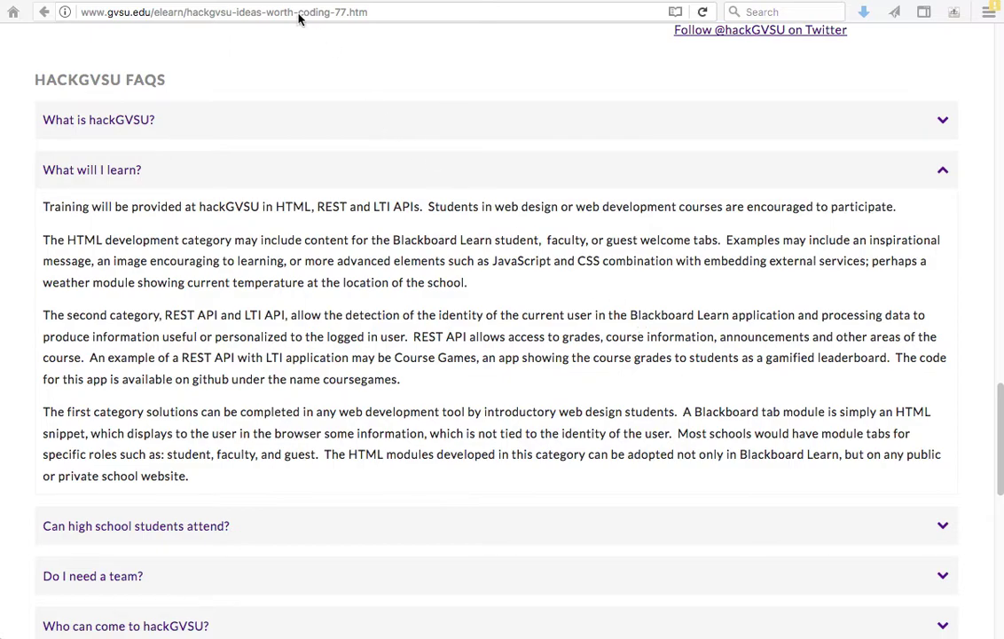
Show the AWS Marketplace listing for Blackboard Learn for REST and LTI Developers, and review the modules on the Blackboard My Institution page.
{"action": "left_click", "coordinate": [257, 1]}
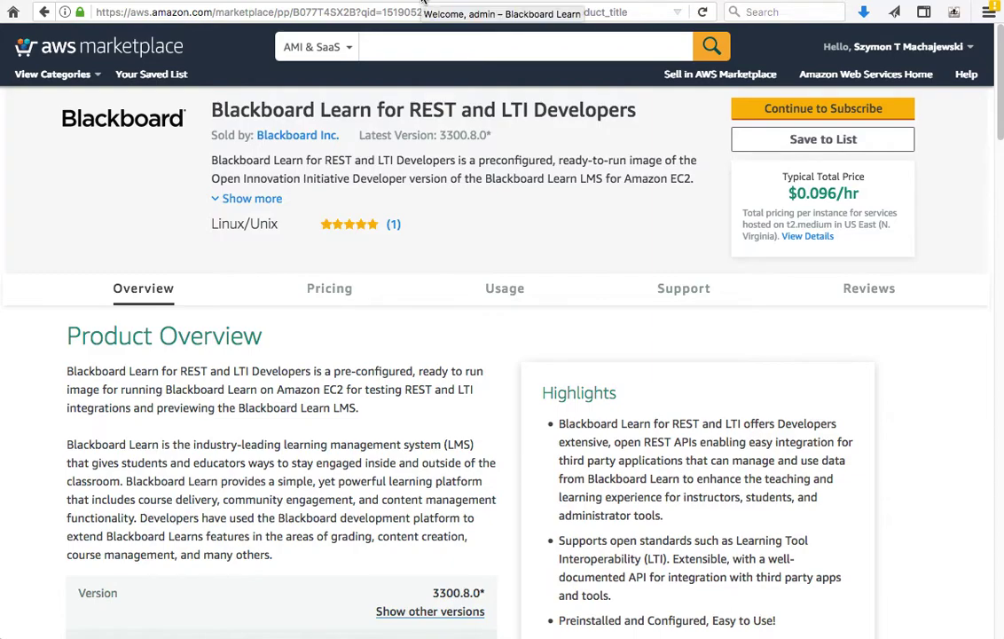
{"action": "left_click", "coordinate": [423, 3]}
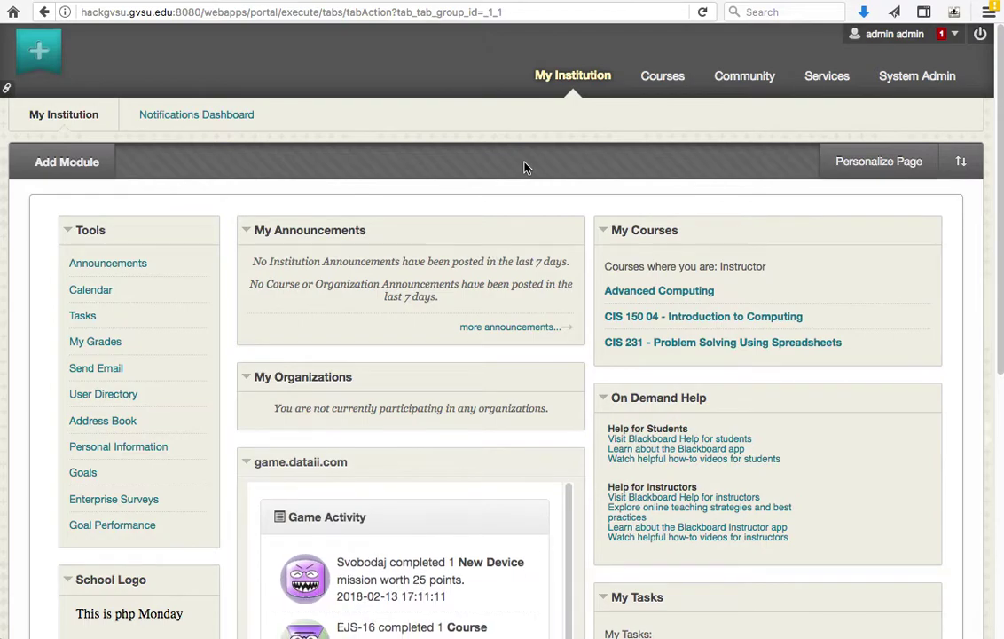
{"action": "scroll", "coordinate": [523, 166], "scroll_direction": "down", "scroll_amount": 3}
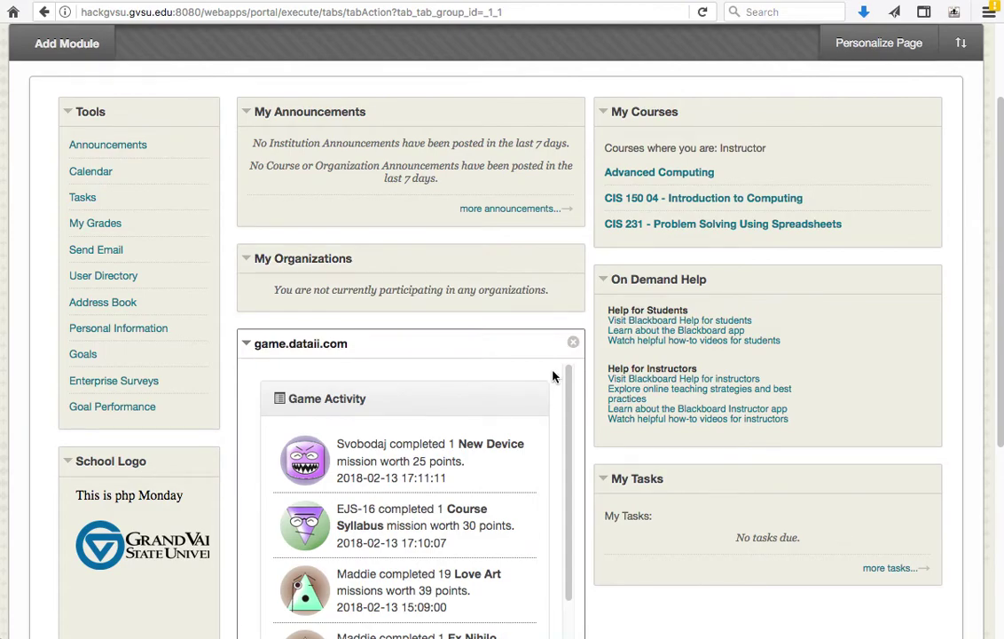
{"action": "scroll", "coordinate": [552, 376], "scroll_direction": "up", "scroll_amount": 3}
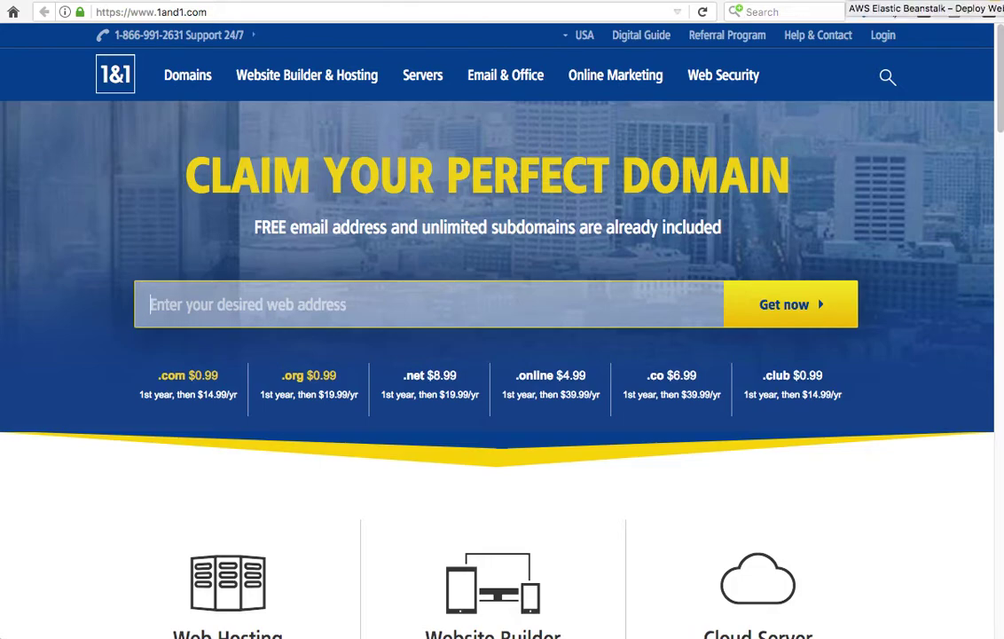
Switch to the AWS Elastic Beanstalk product page and review its overview.
{"action": "key", "text": "ctrl+Tab"}
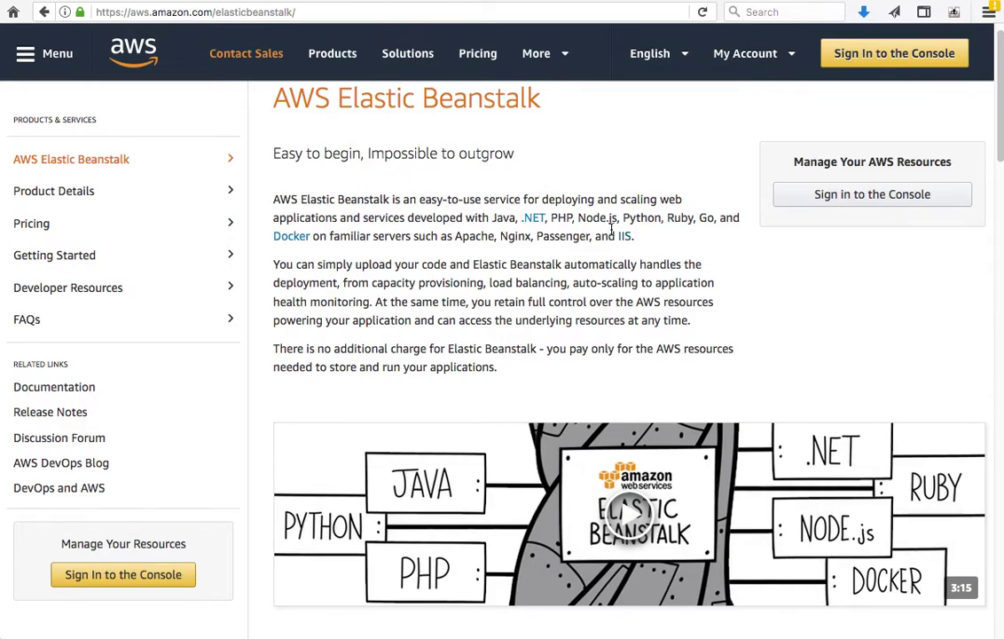
{"action": "left_click", "coordinate": [709, 625]}
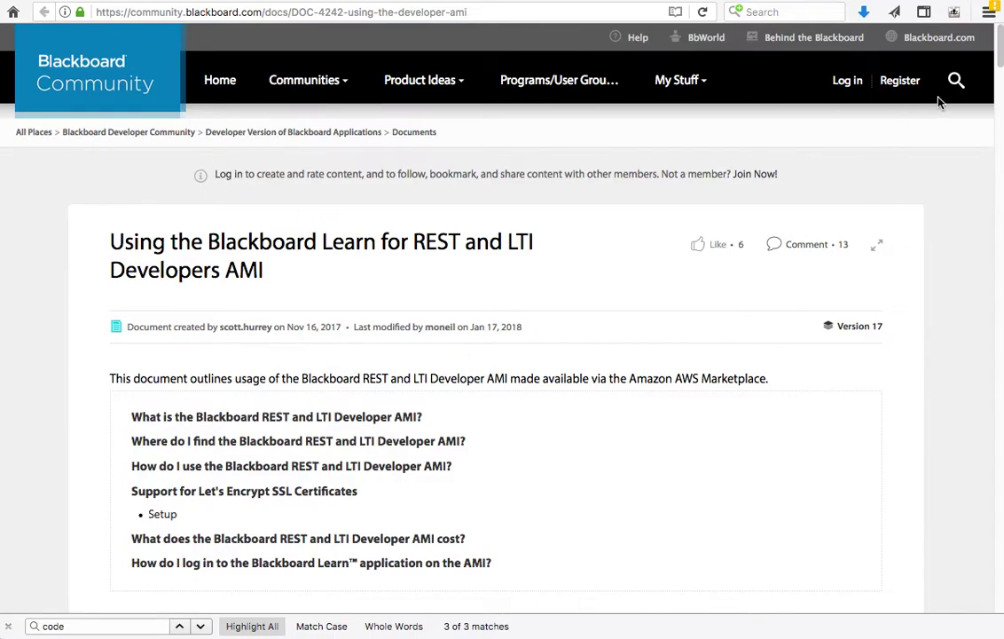
Search Blackboard Community for "demo rest api", look through the REST demo documents, and close the search.
{"action": "left_click", "coordinate": [956, 80]}
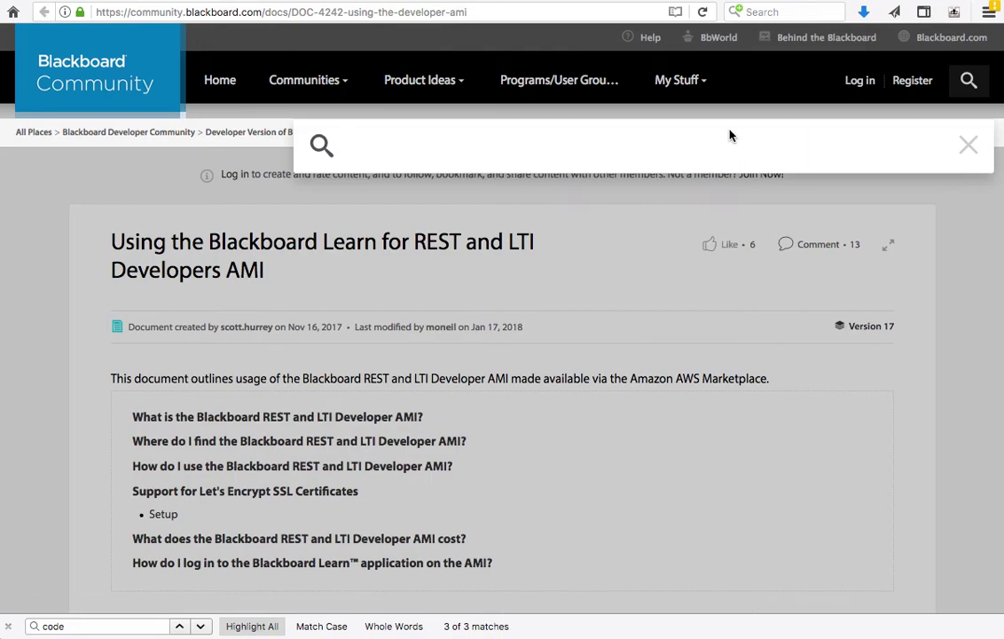
{"action": "type", "text": "demo "}
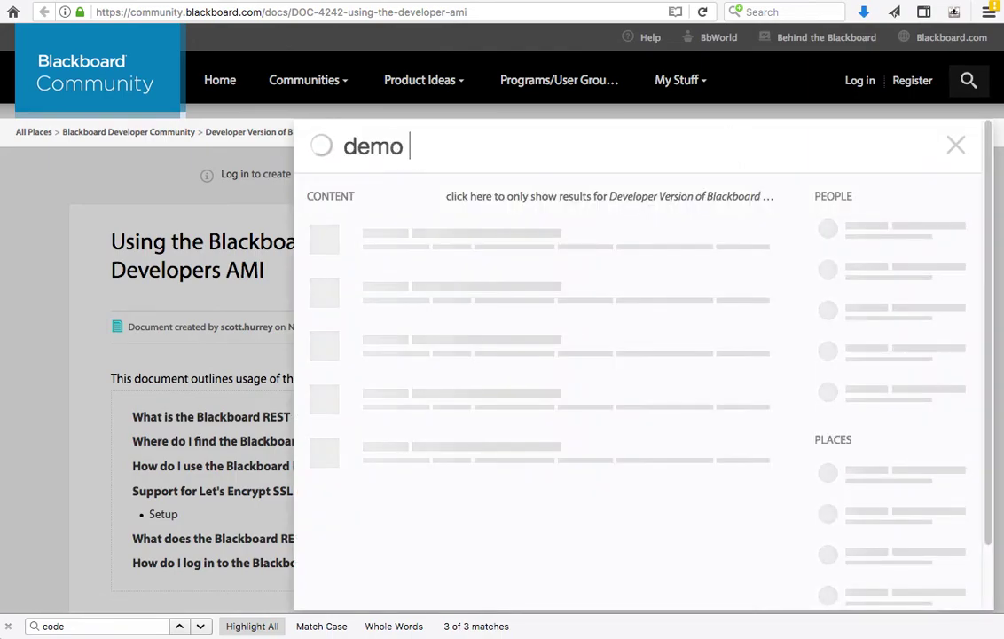
{"action": "type", "text": "rest api"}
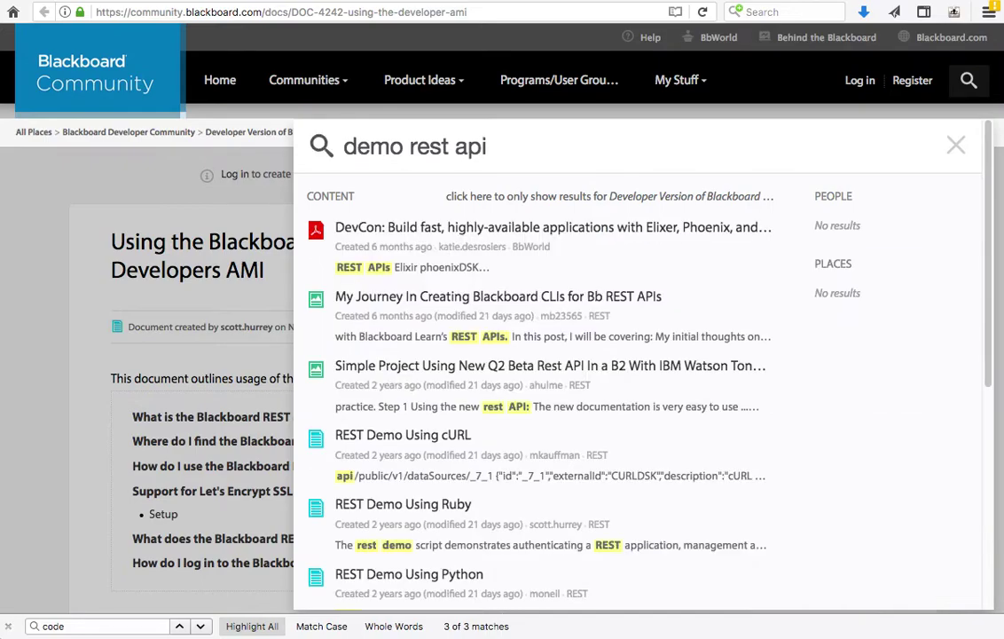
{"action": "scroll", "coordinate": [749, 352], "scroll_direction": "down", "scroll_amount": 6}
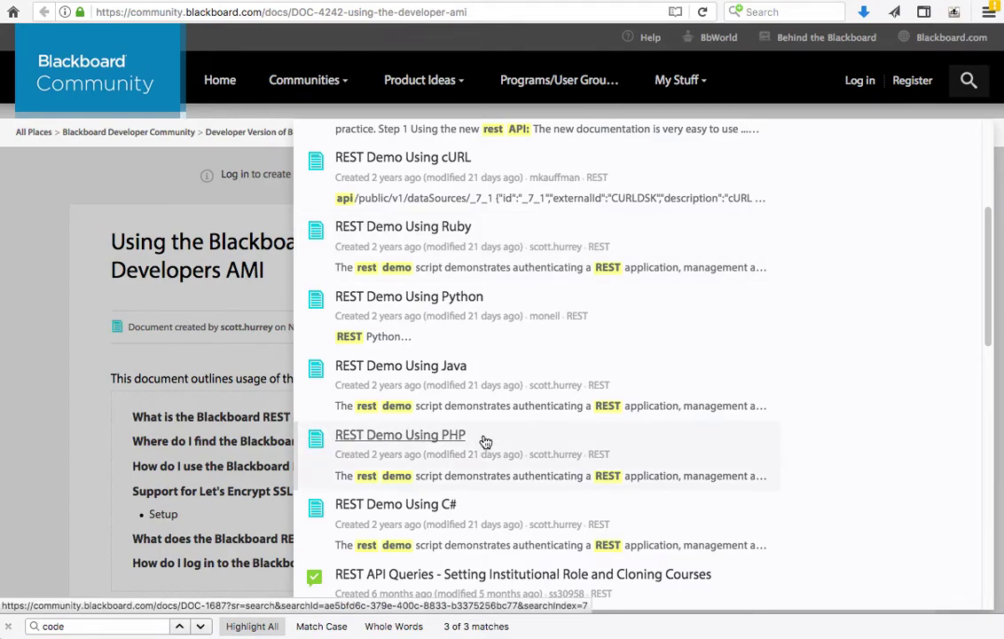
{"action": "left_click", "coordinate": [100, 210]}
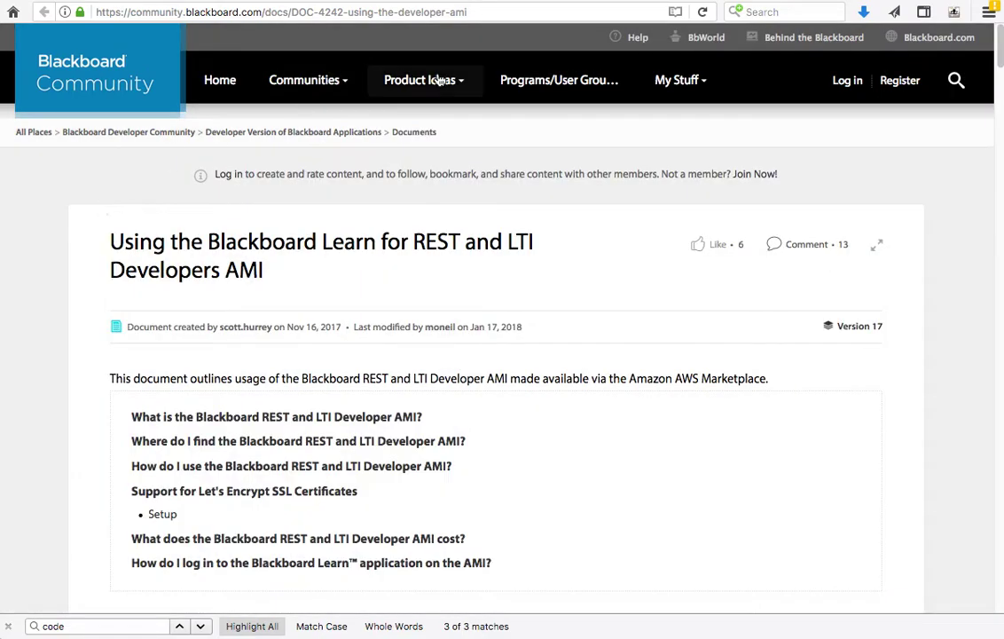
Switch to the coursegames repository on GitHub and show its clone and download options.
{"action": "left_click", "coordinate": [524, 2]}
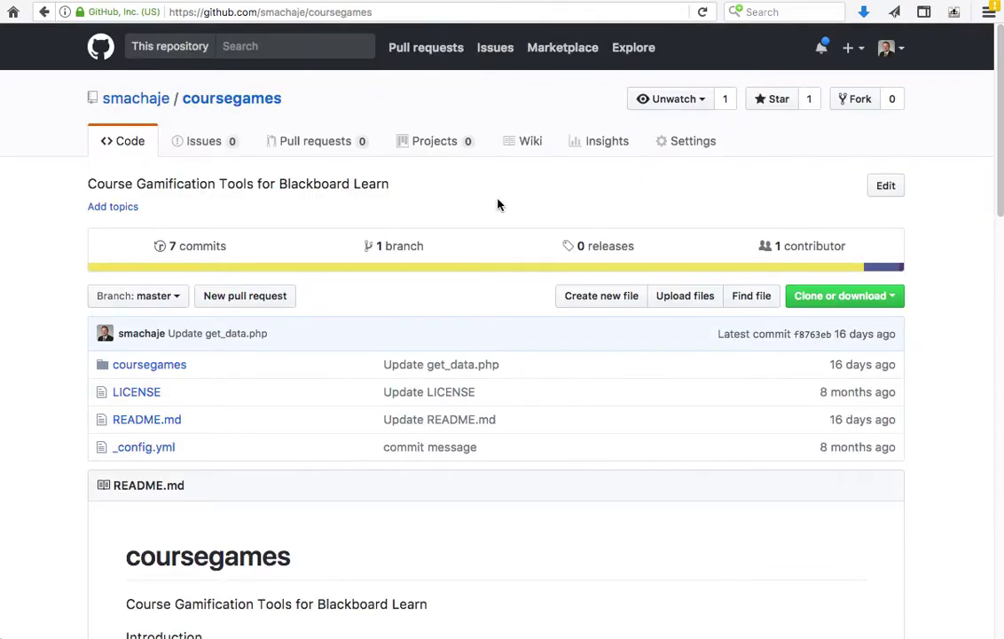
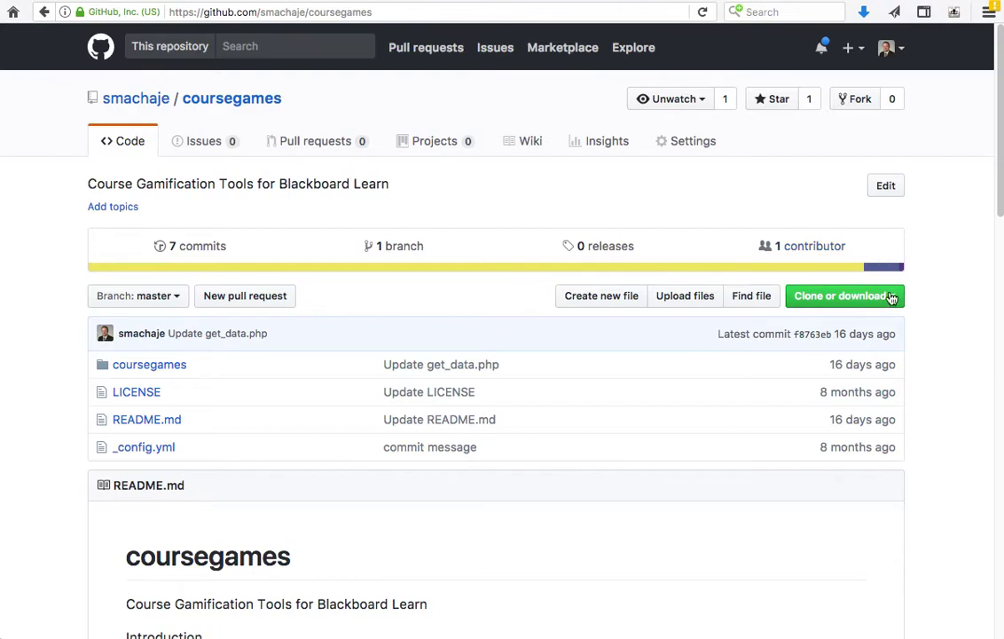
{"action": "left_click", "coordinate": [892, 295]}
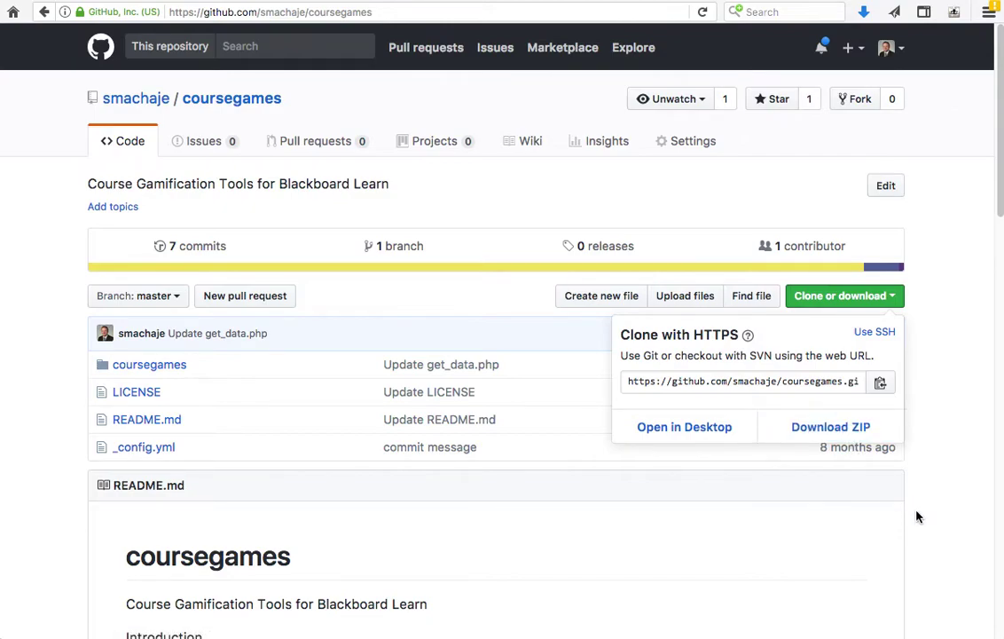
Switch to the Termius terminal, print the working directory with pwd, and highlight the coursegames folder in the path.
{"action": "left_click", "coordinate": [715, 623]}
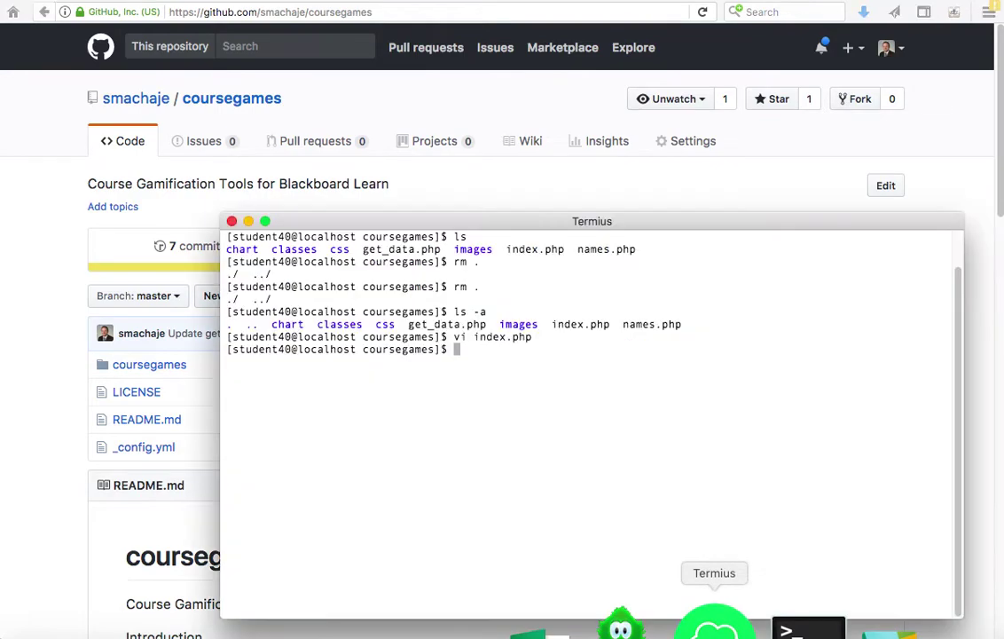
{"action": "type", "text": "pwd"}
{"action": "key", "text": "Return"}
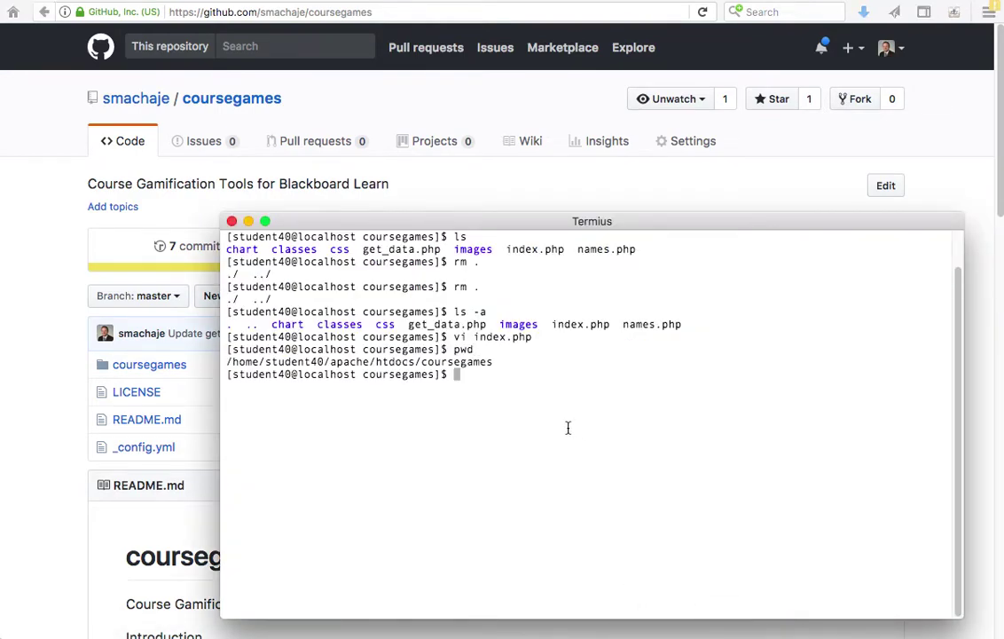
{"action": "left_click_drag", "start_coordinate": [377, 362], "coordinate": [495, 360]}
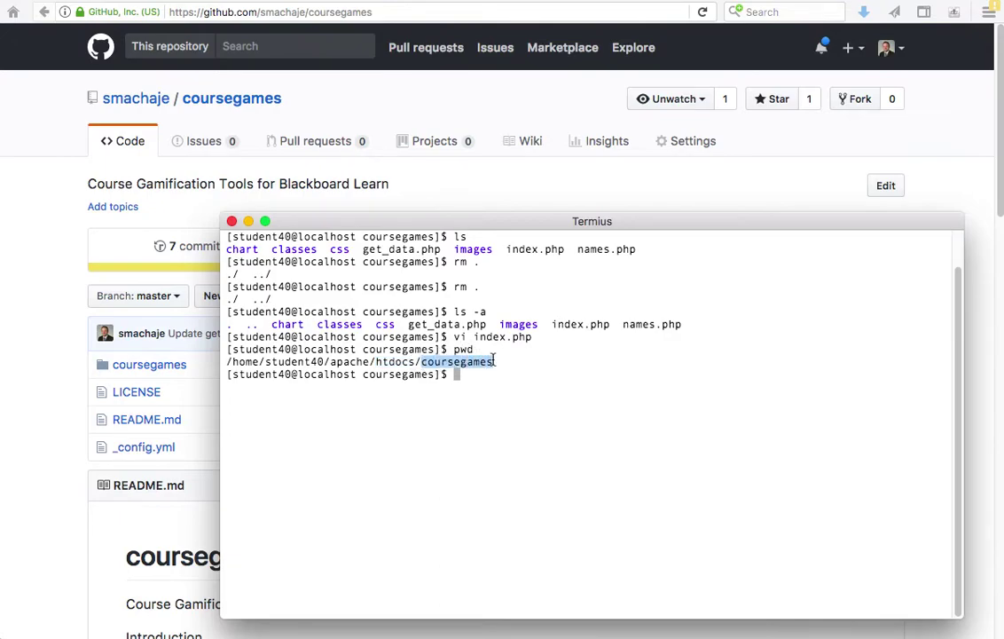
List the coursegames directory with ls and highlight the get_data.php file and the classes folder in the output.
{"action": "type", "text": "ls"}
{"action": "key", "text": "Return"}
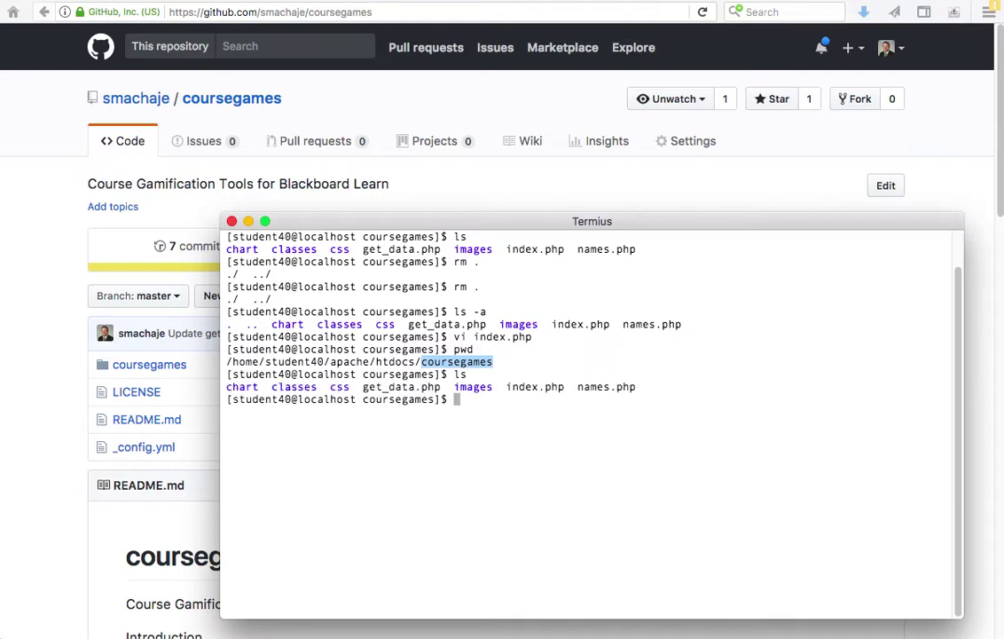
{"action": "double_click", "coordinate": [527, 387]}
{"action": "double_click", "coordinate": [403, 387]}
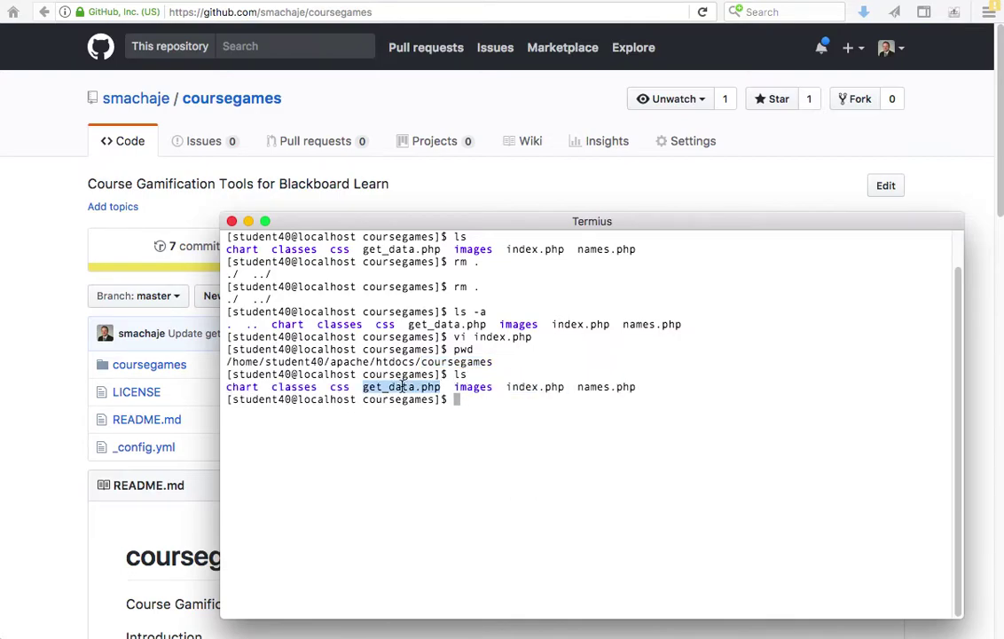
{"action": "double_click", "coordinate": [293, 388]}
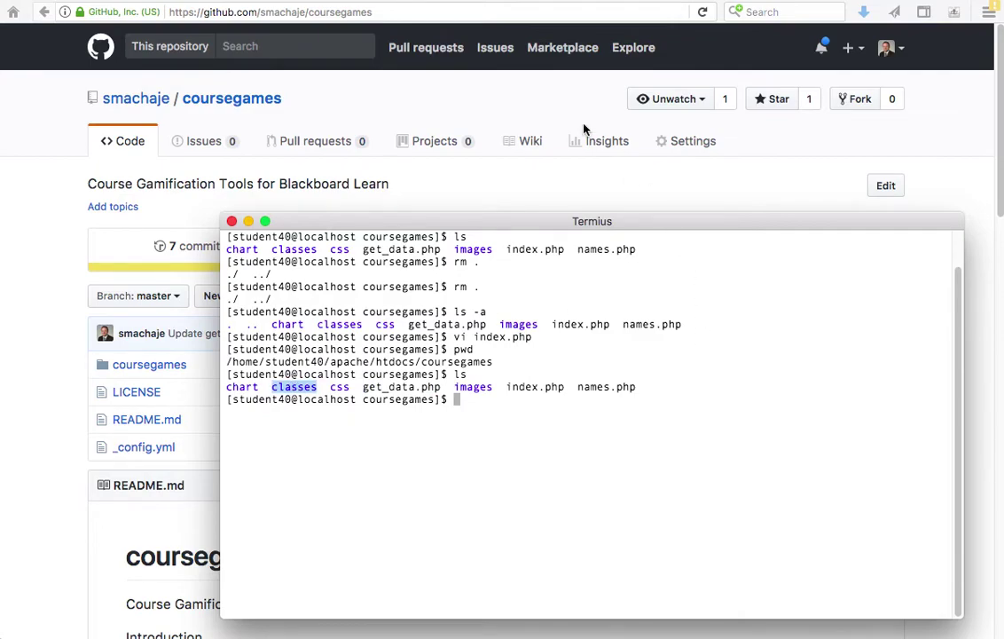
Show the hosted coursegames web page in the browser and highlight the host name cis371a.hopto.org in its address.
{"action": "left_click", "coordinate": [633, 463]}
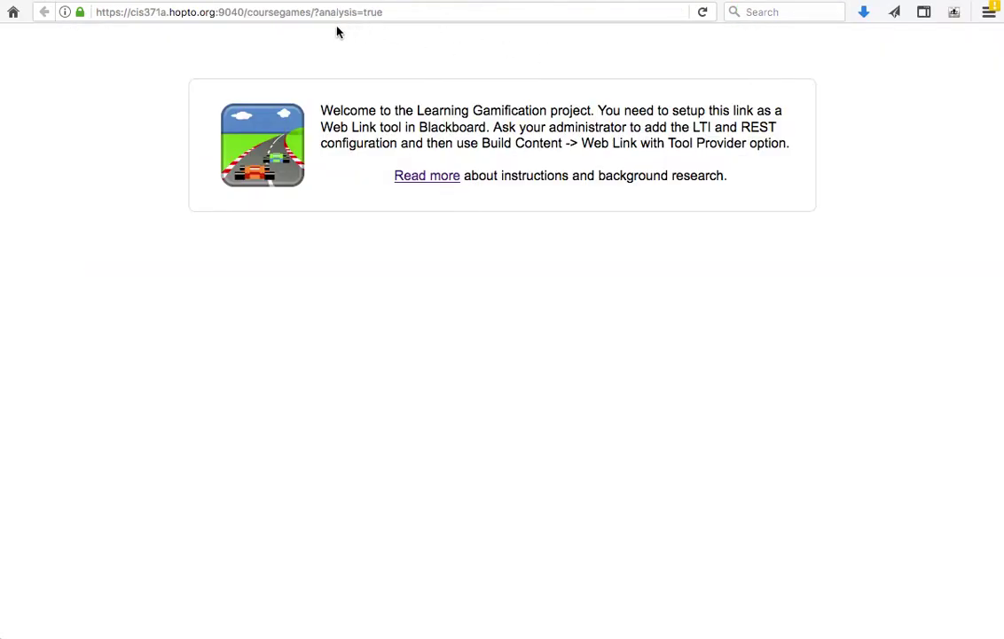
{"action": "left_click_drag", "start_coordinate": [130, 13], "coordinate": [214, 9]}
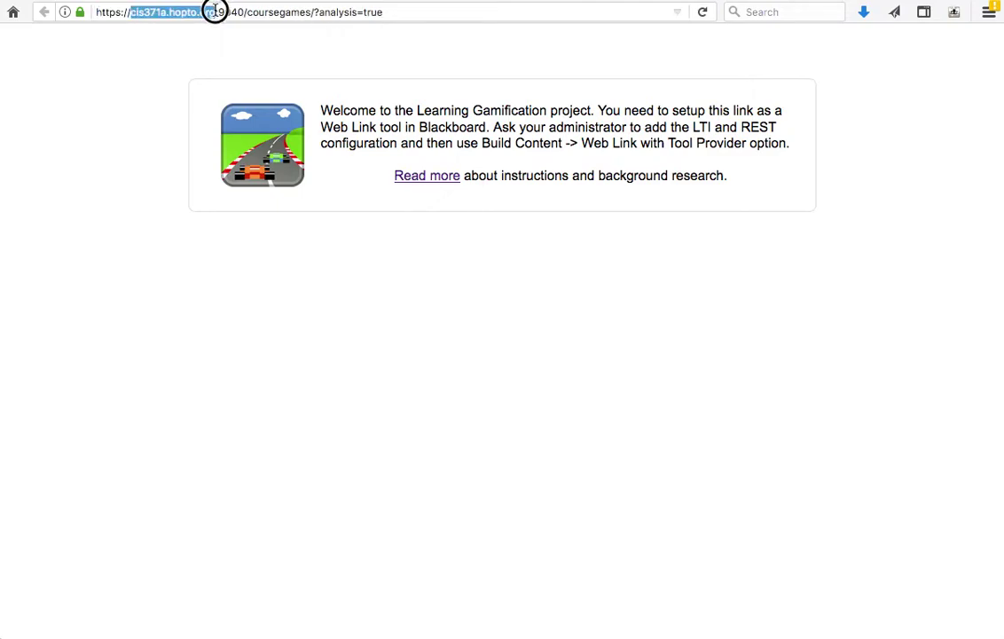
{"action": "left_click", "coordinate": [118, 125]}
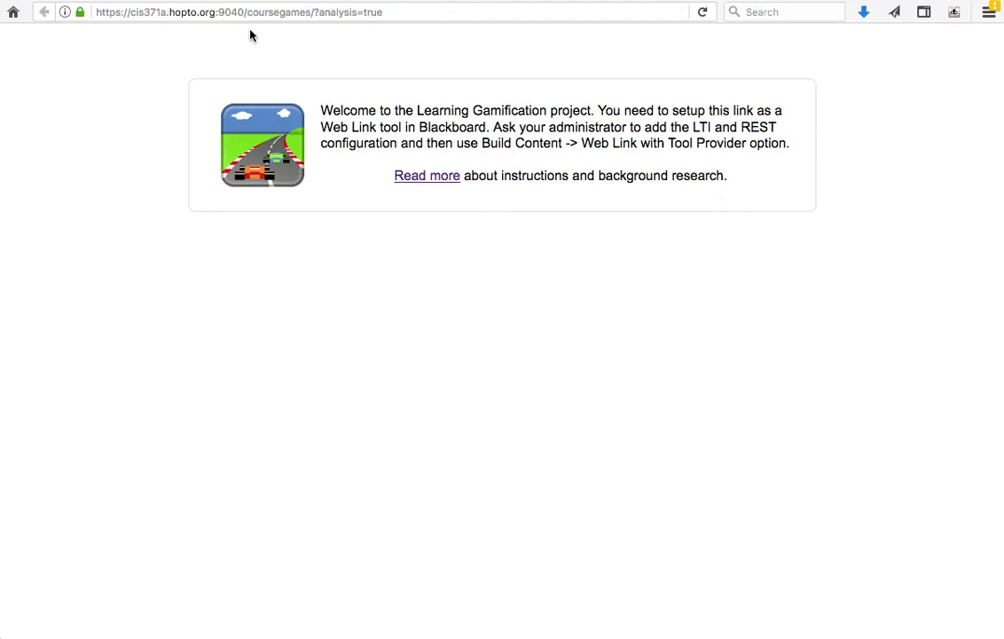
Inspect who verified the site's secure connection, and highlight LTI in the page's welcome text.
{"action": "left_click", "coordinate": [79, 12]}
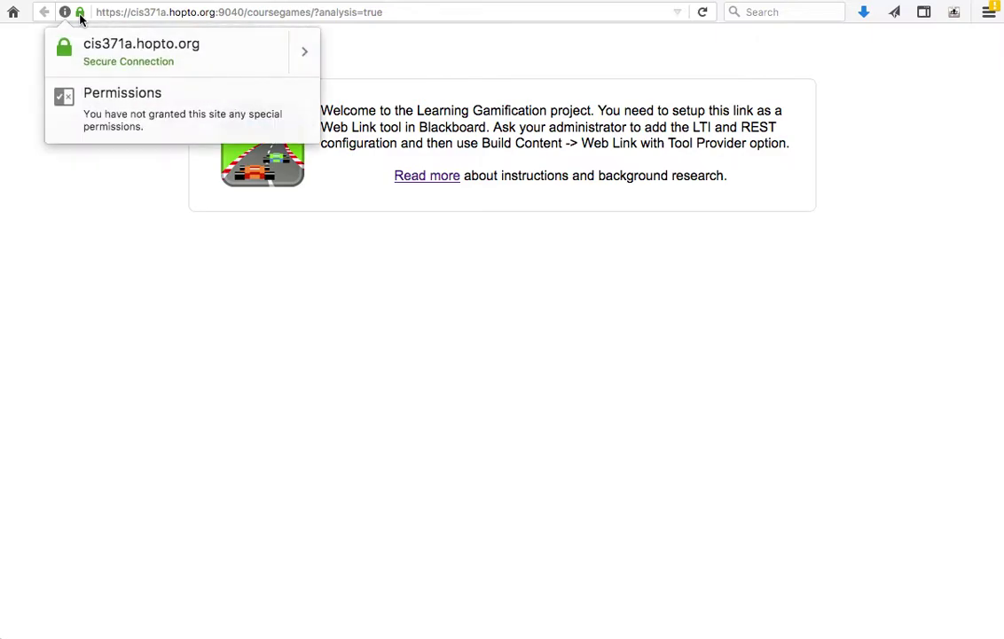
{"action": "left_click", "coordinate": [303, 52]}
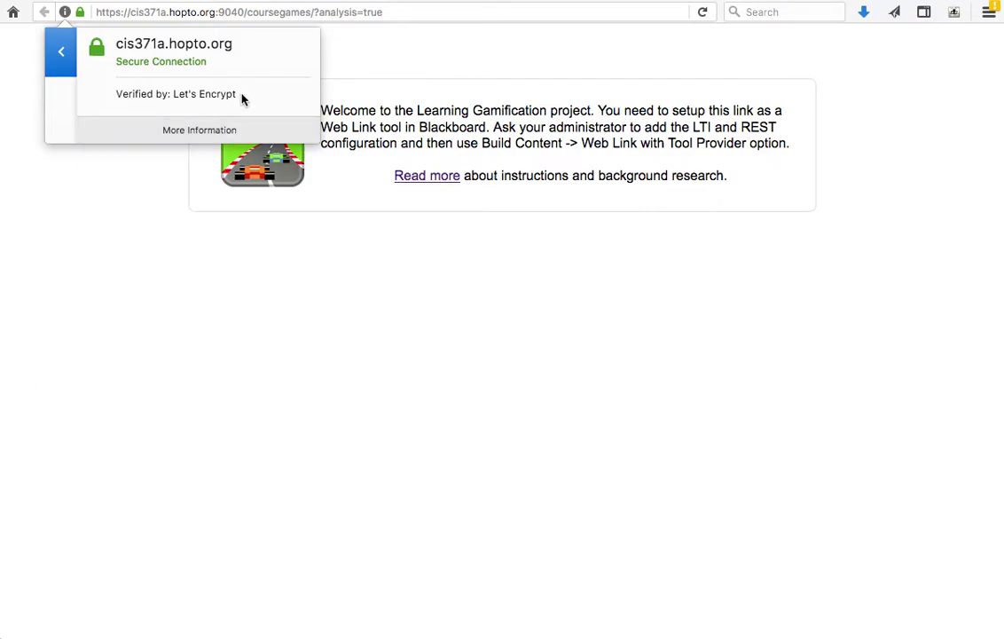
{"action": "left_click", "coordinate": [169, 321]}
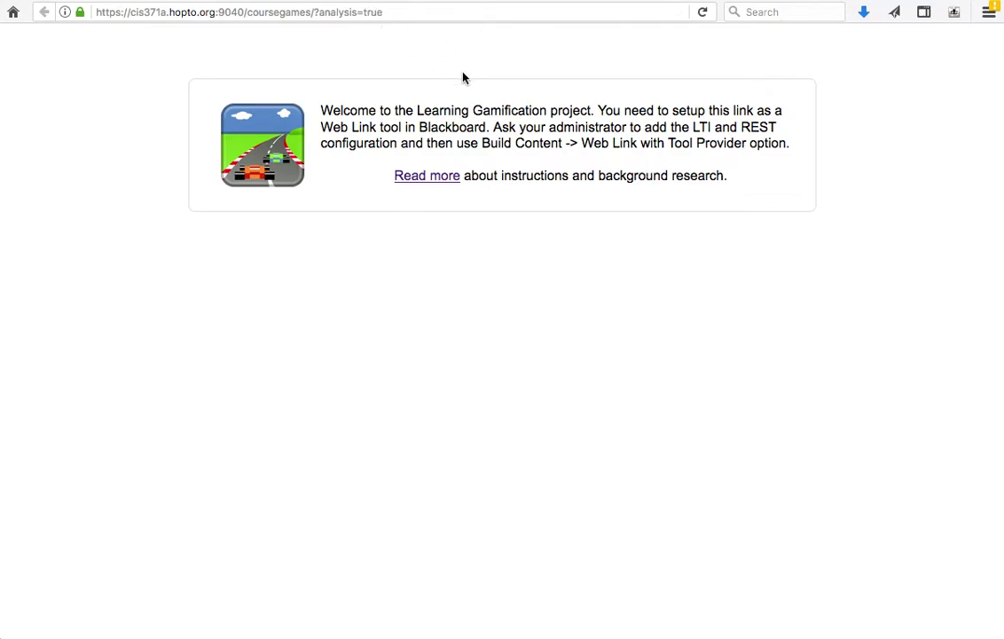
{"action": "double_click", "coordinate": [701, 126]}
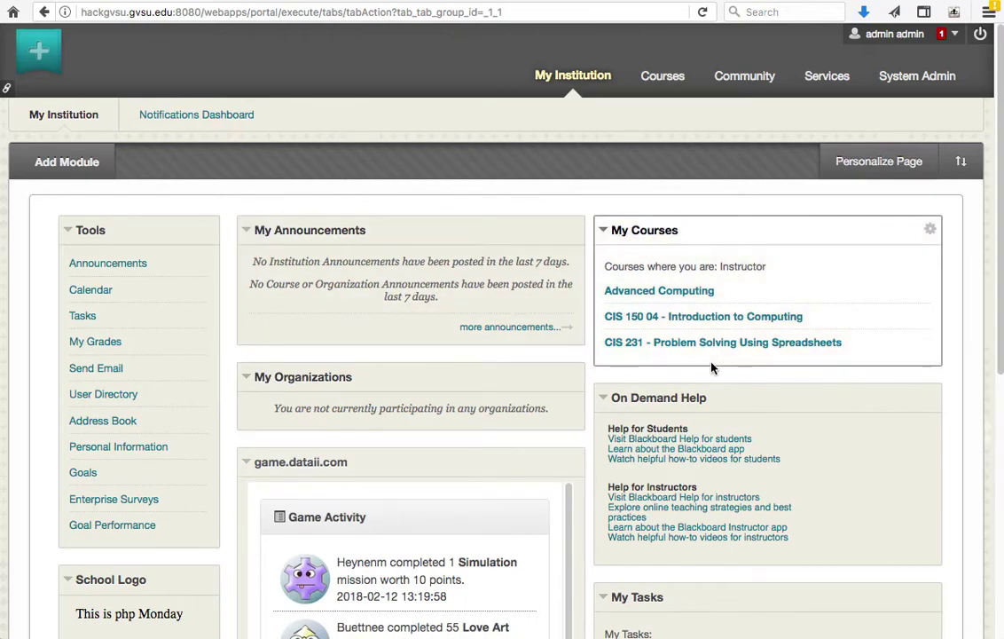
Add a content area named hackGVSU to the CIS 231 course and move it to the start of the course menu.
{"action": "left_click", "coordinate": [805, 346]}
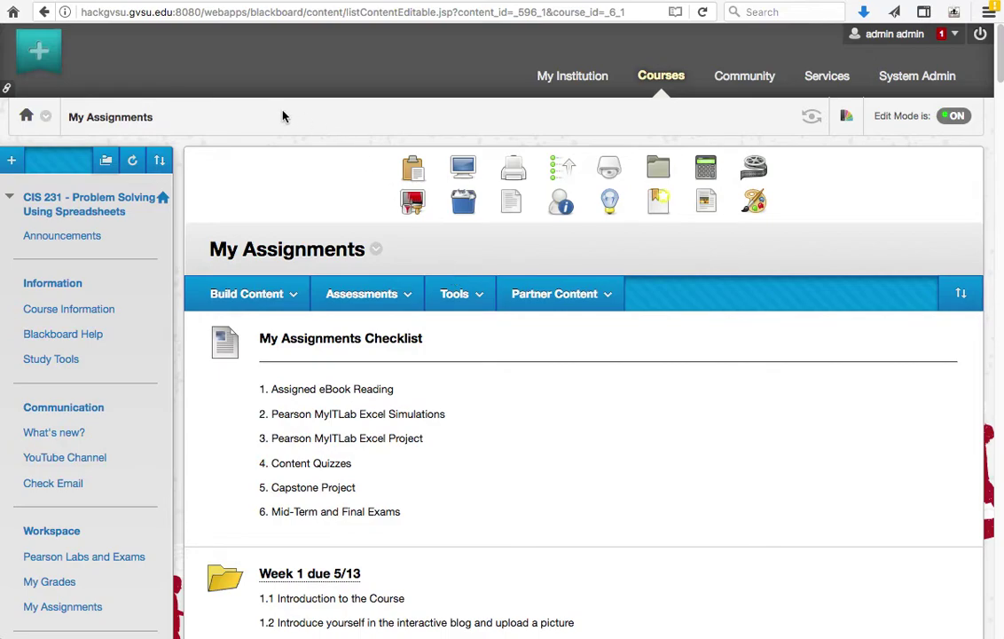
{"action": "left_click", "coordinate": [12, 161]}
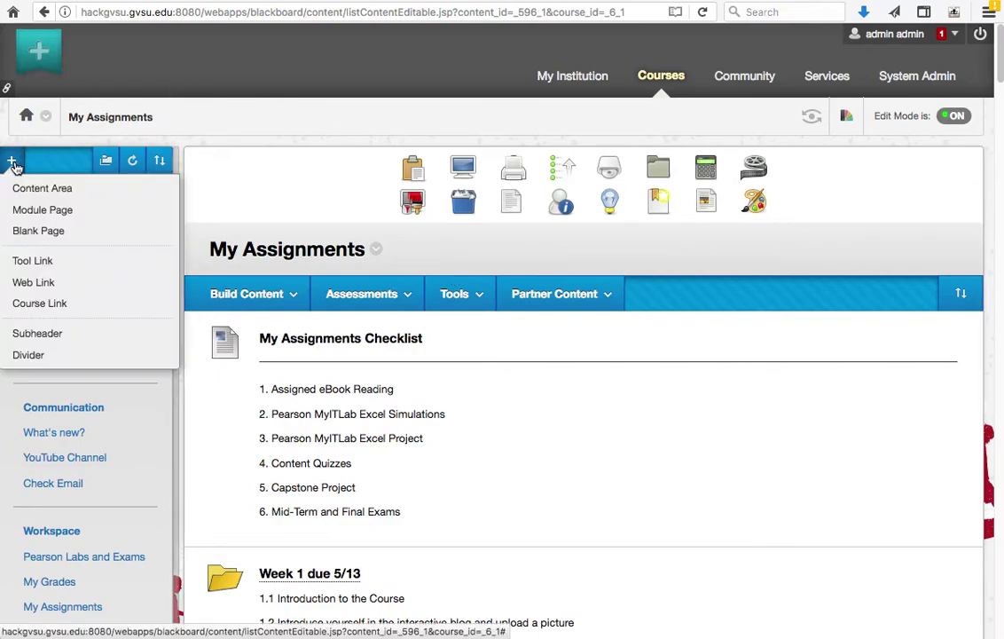
{"action": "left_click", "coordinate": [65, 189]}
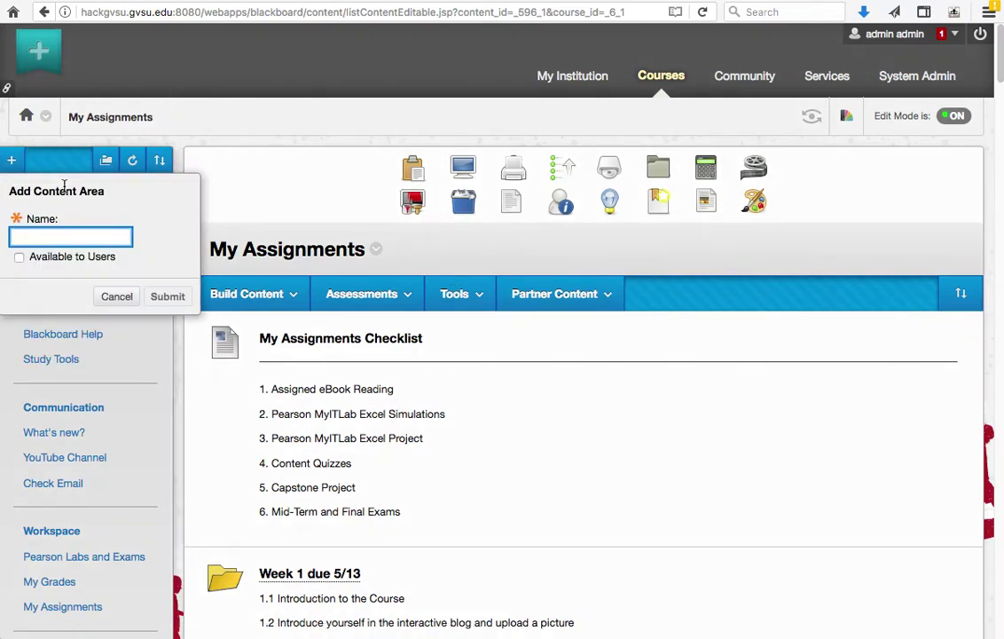
{"action": "type", "text": "hackGVSU"}
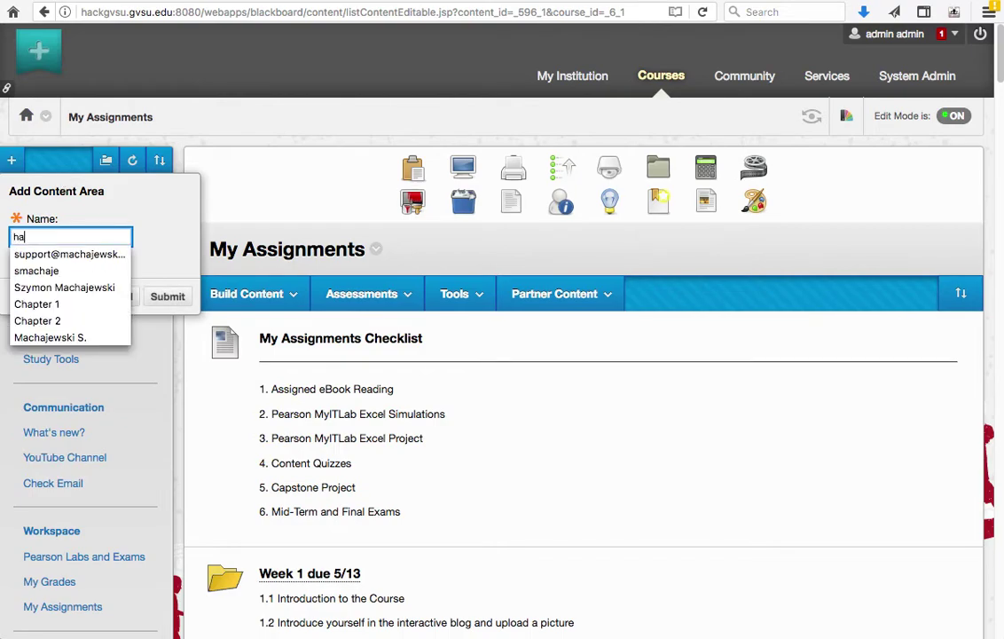
{"action": "left_click", "coordinate": [167, 296]}
{"action": "scroll", "coordinate": [101, 320], "scroll_direction": "down", "scroll_amount": 5}
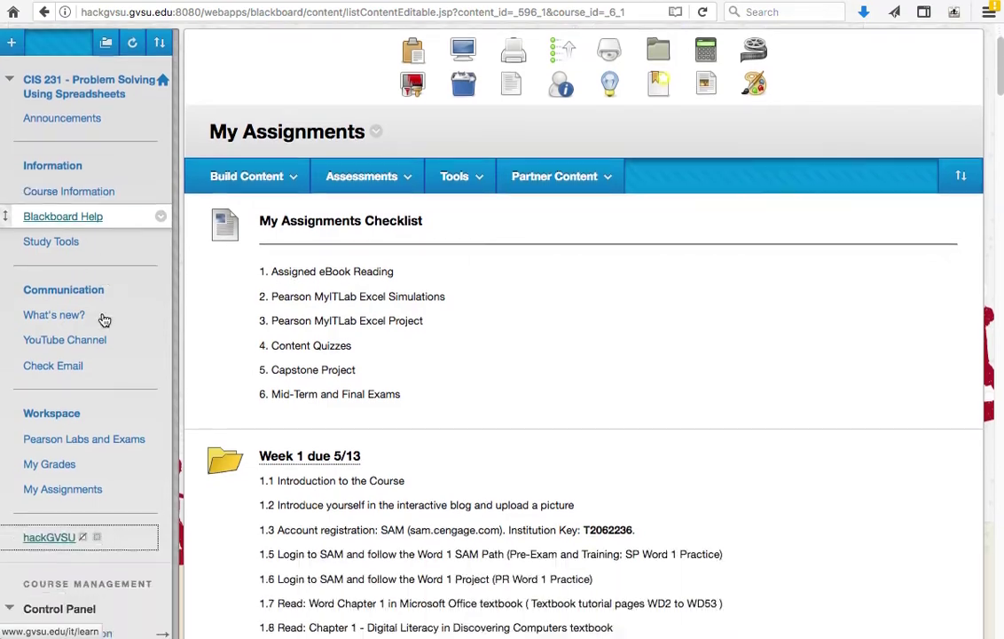
{"action": "left_click_drag", "start_coordinate": [24, 364], "coordinate": [14, 233]}
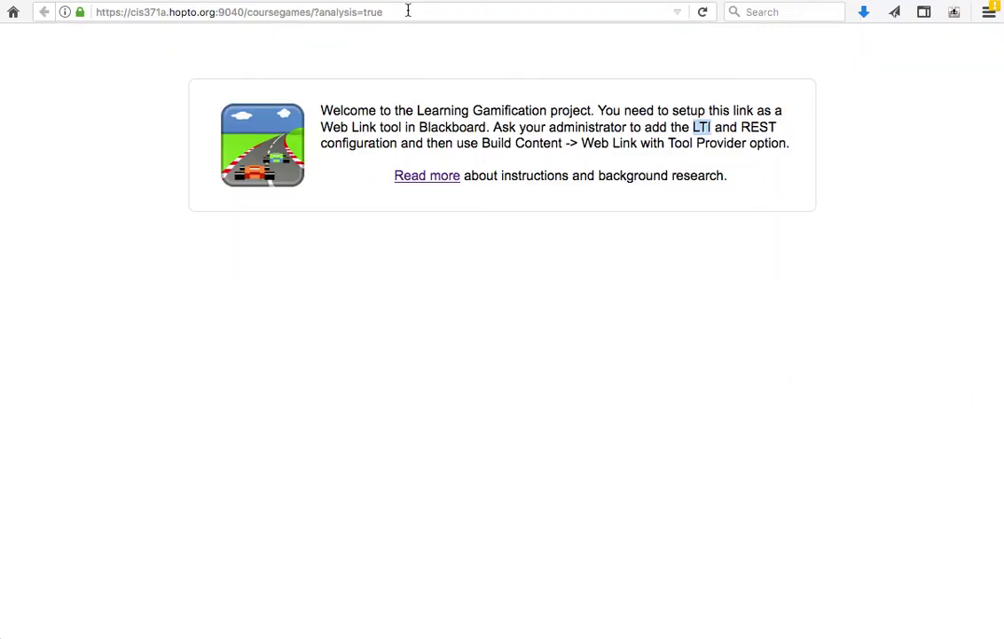
Copy the coursegames page's address, and start a web link named Course Games in the hackGVSU content area.
{"action": "left_click", "coordinate": [408, 10]}
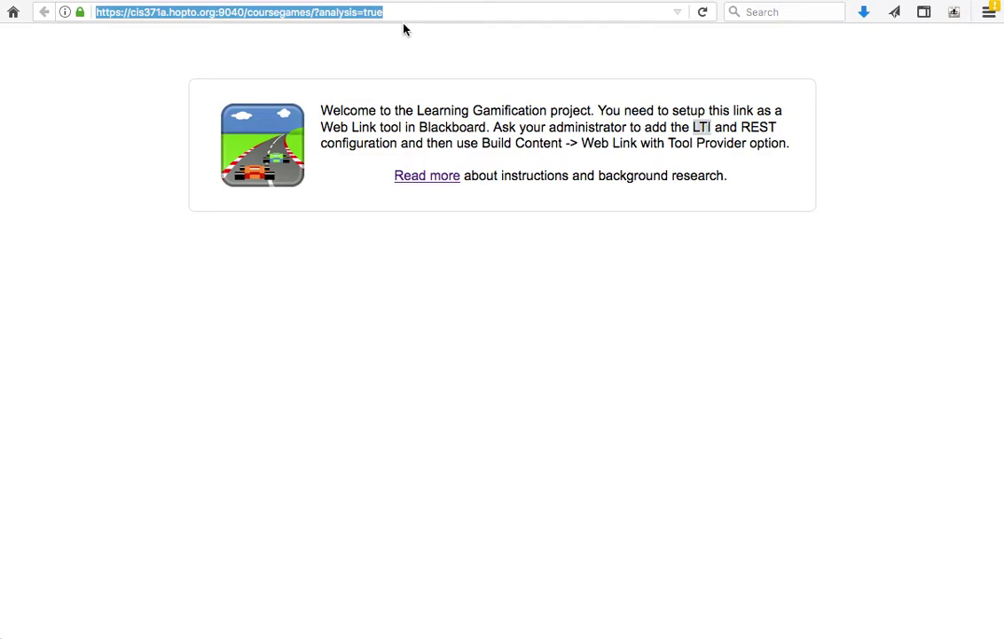
{"action": "left_click", "coordinate": [397, 40]}
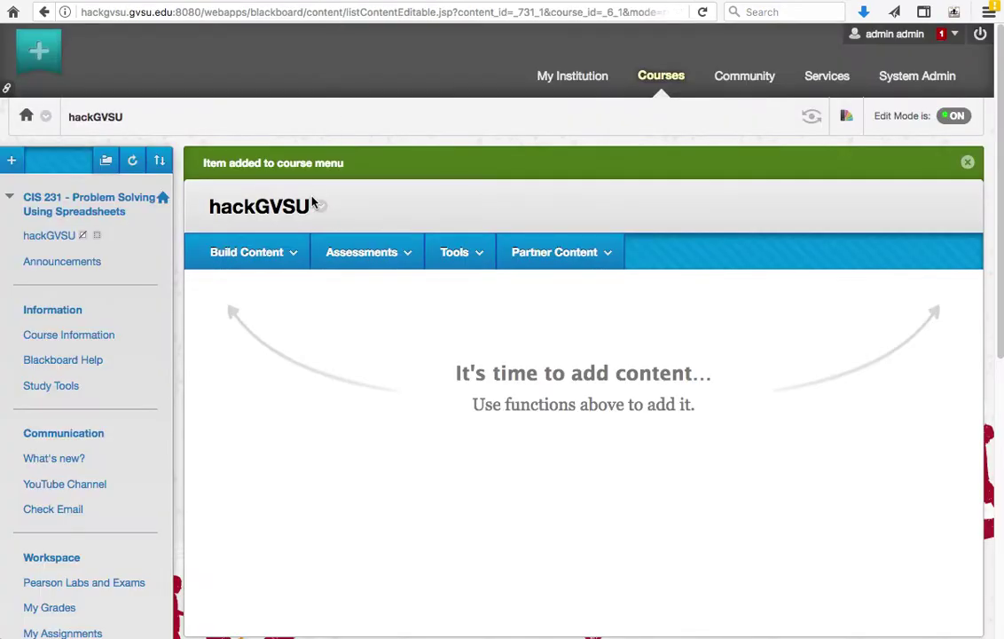
{"action": "left_click", "coordinate": [296, 255]}
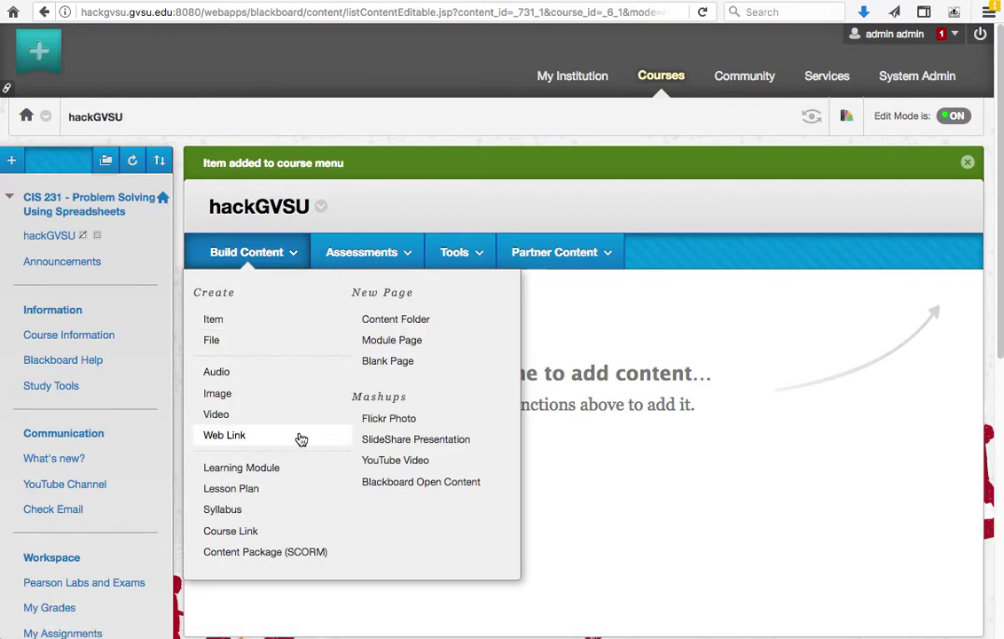
{"action": "left_click", "coordinate": [224, 435]}
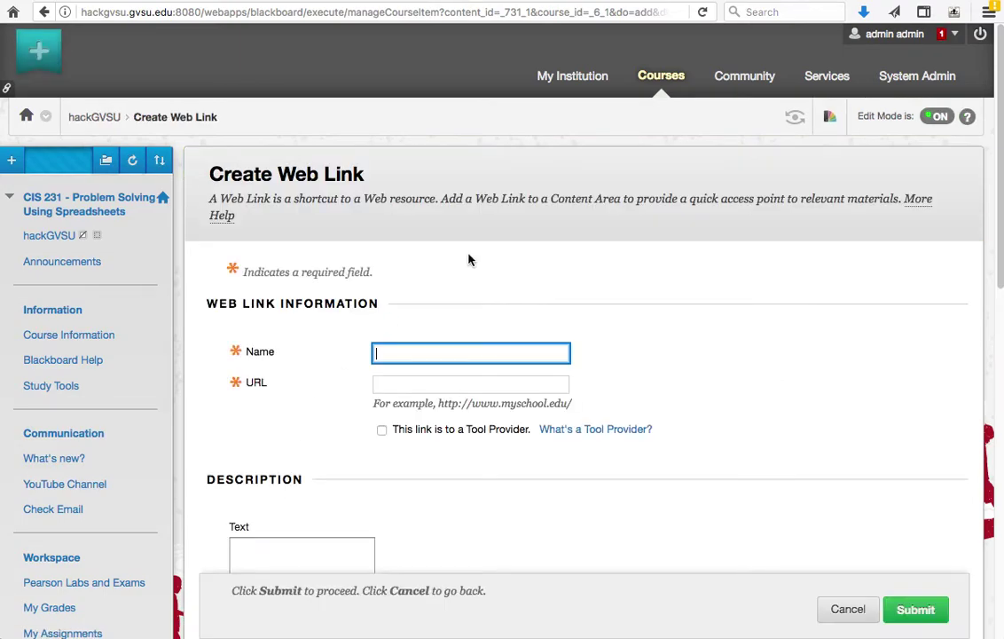
{"action": "scroll", "coordinate": [863, 333], "scroll_direction": "down", "scroll_amount": 2}
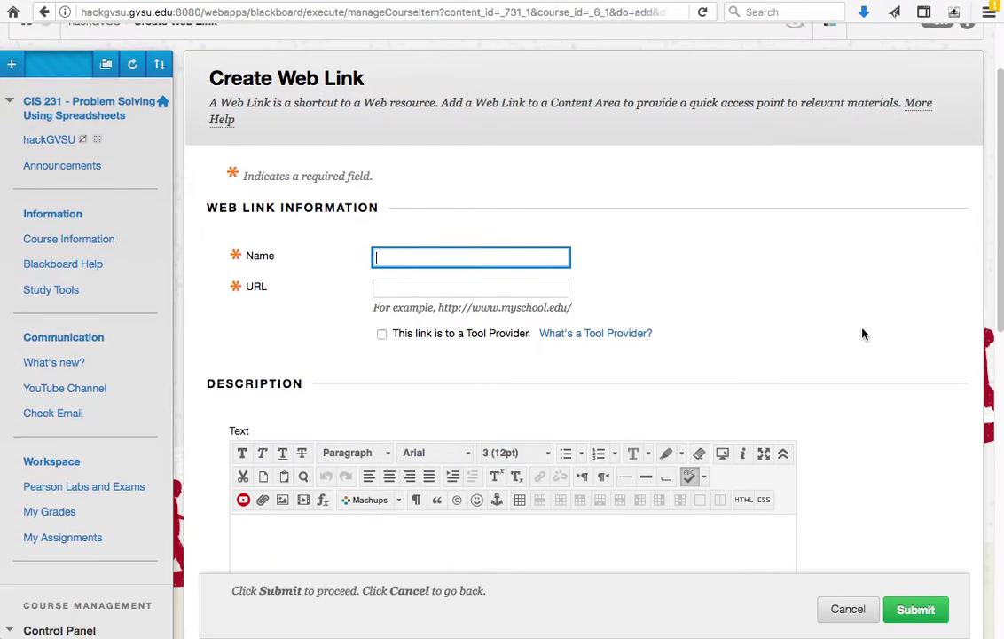
{"action": "scroll", "coordinate": [863, 334], "scroll_direction": "down", "scroll_amount": 1}
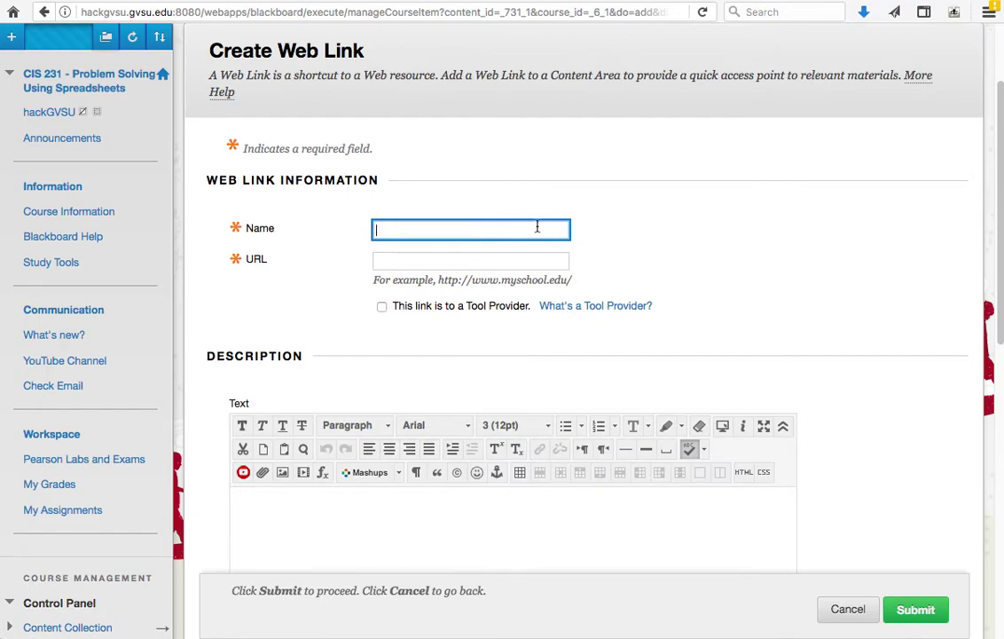
{"action": "type", "text": "C"}
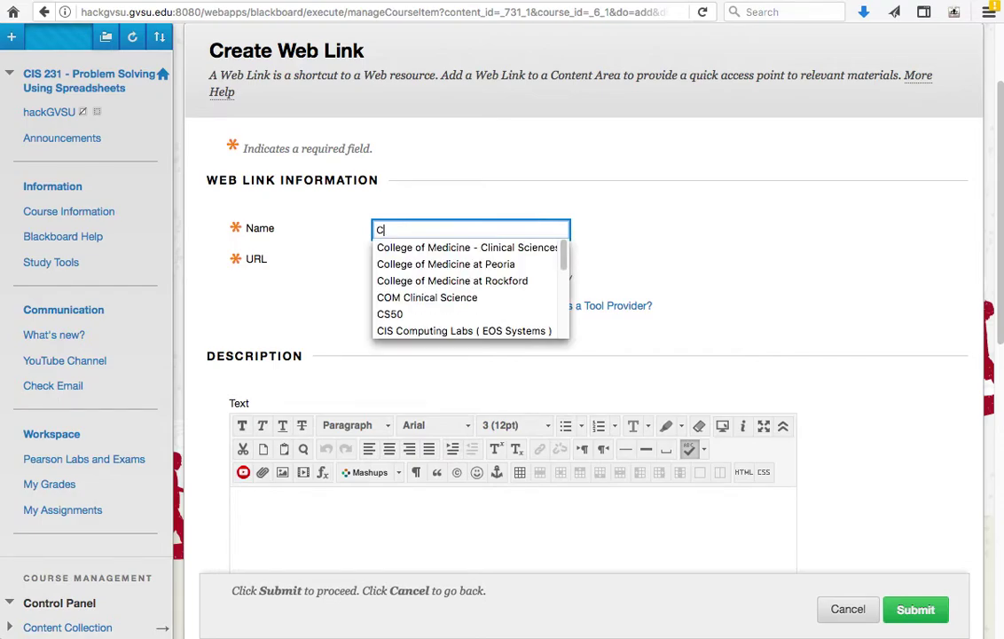
{"action": "type", "text": "ourse Games"}
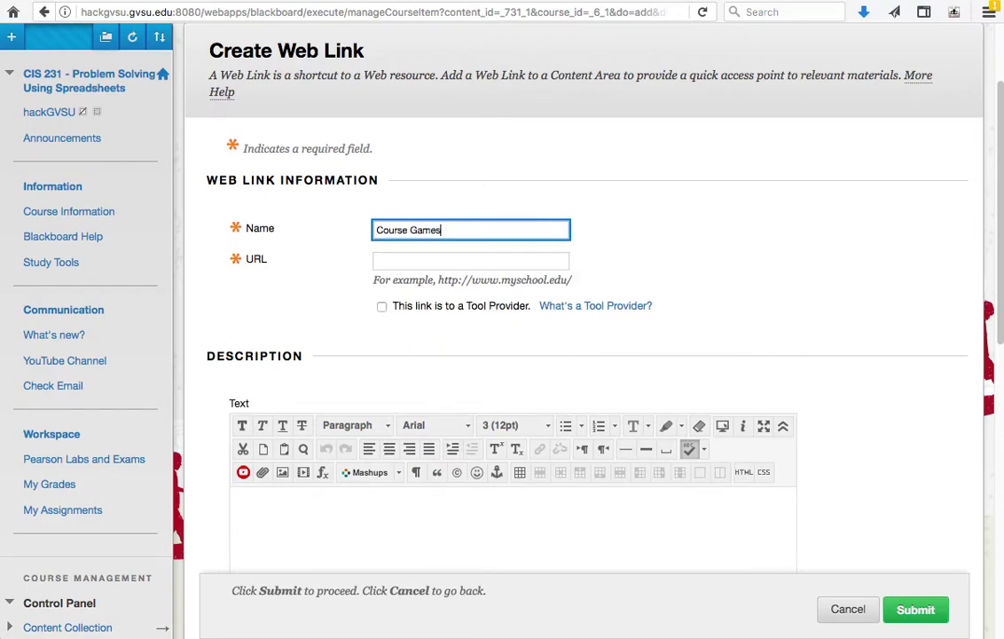
Paste the copied coursegames address as the web link's URL and mark the link as going to a Tool Provider.
{"action": "left_click", "coordinate": [547, 257]}
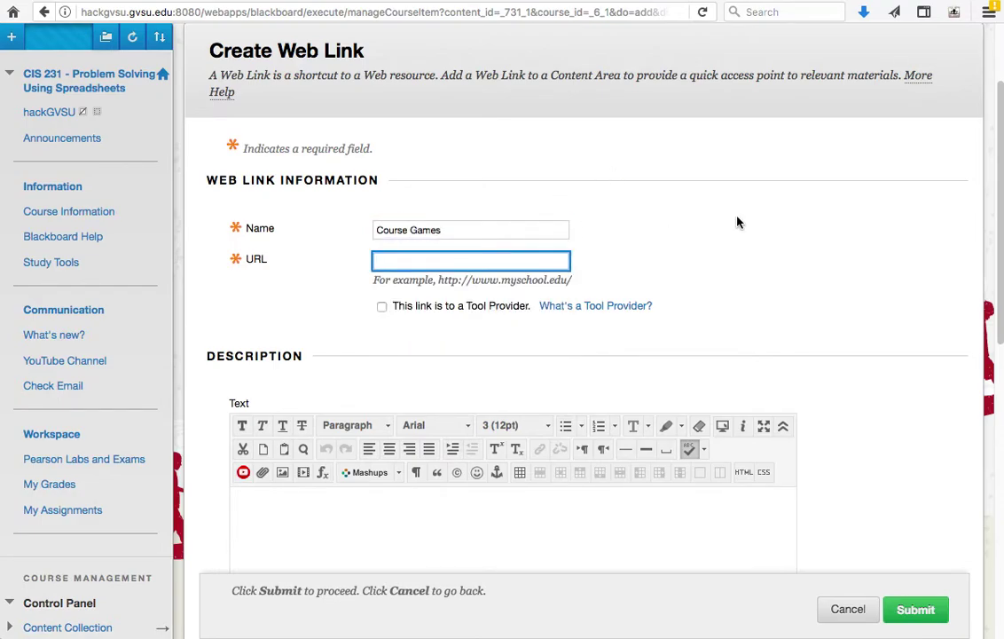
{"action": "key", "text": "super+v"}
{"action": "left_click", "coordinate": [729, 249]}
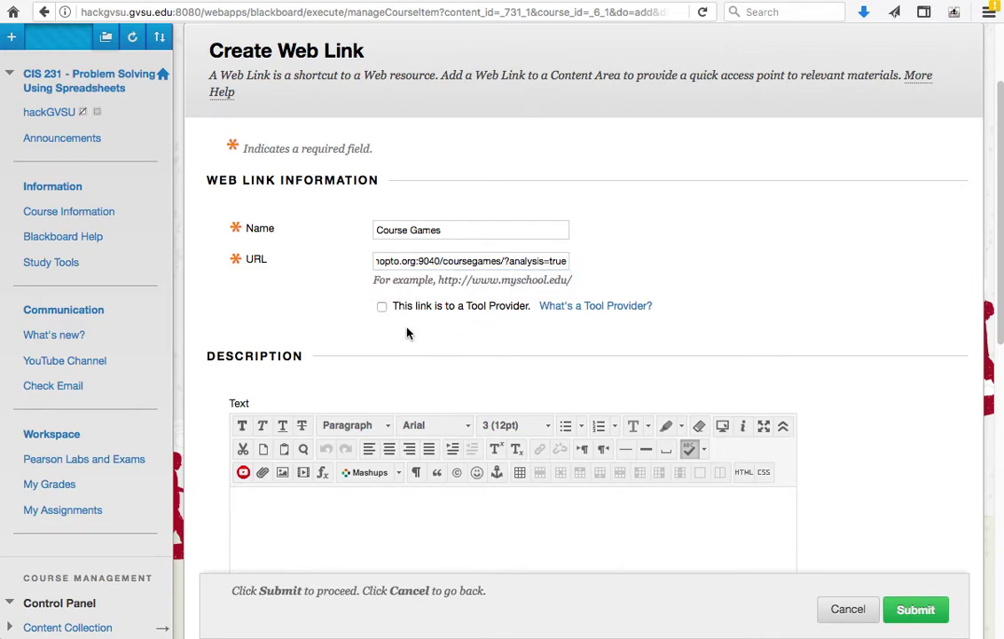
{"action": "left_click", "coordinate": [382, 308]}
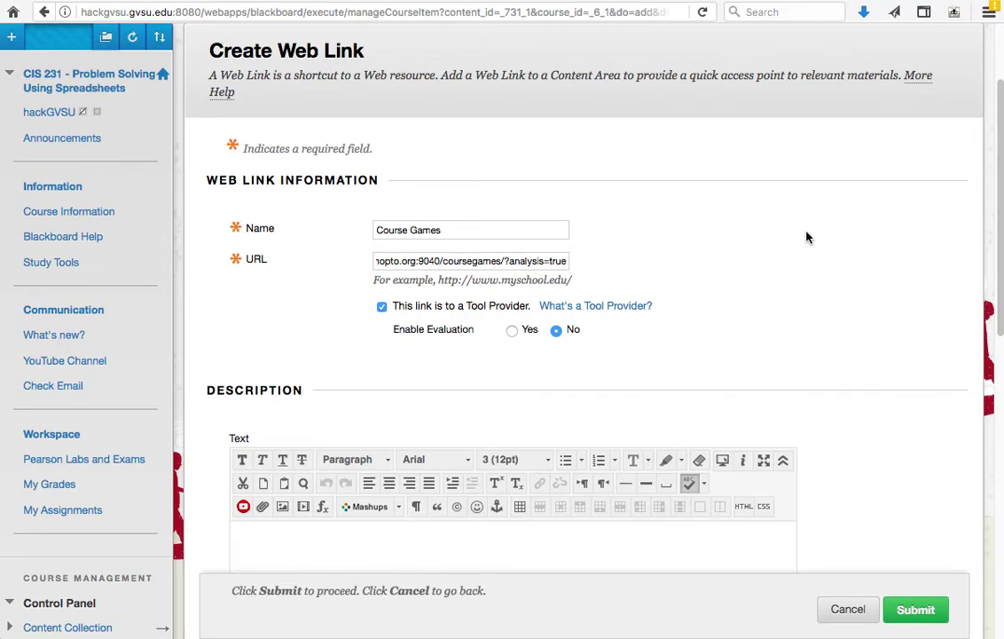
Highlight the host portion of the web link's URL, and clear the selection.
{"action": "scroll", "coordinate": [807, 236], "scroll_direction": "up", "scroll_amount": 3}
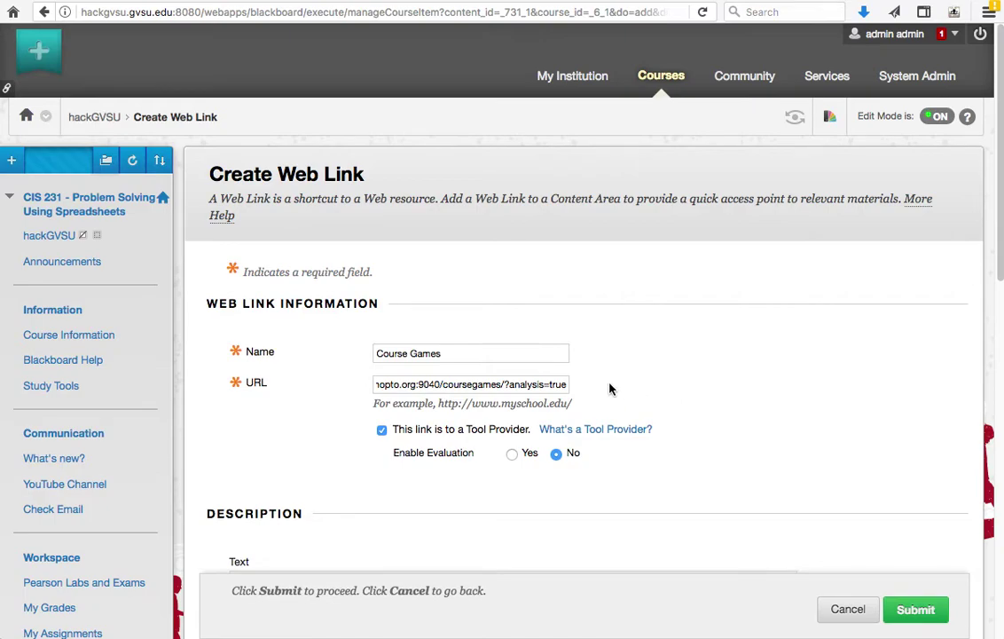
{"action": "triple_click", "coordinate": [463, 383]}
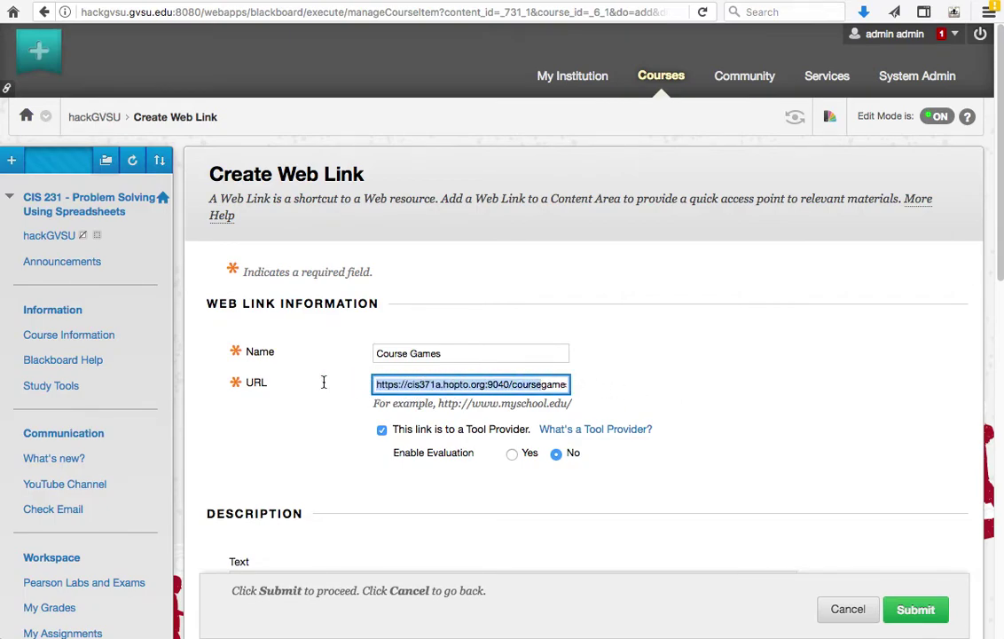
{"action": "left_click", "coordinate": [746, 341]}
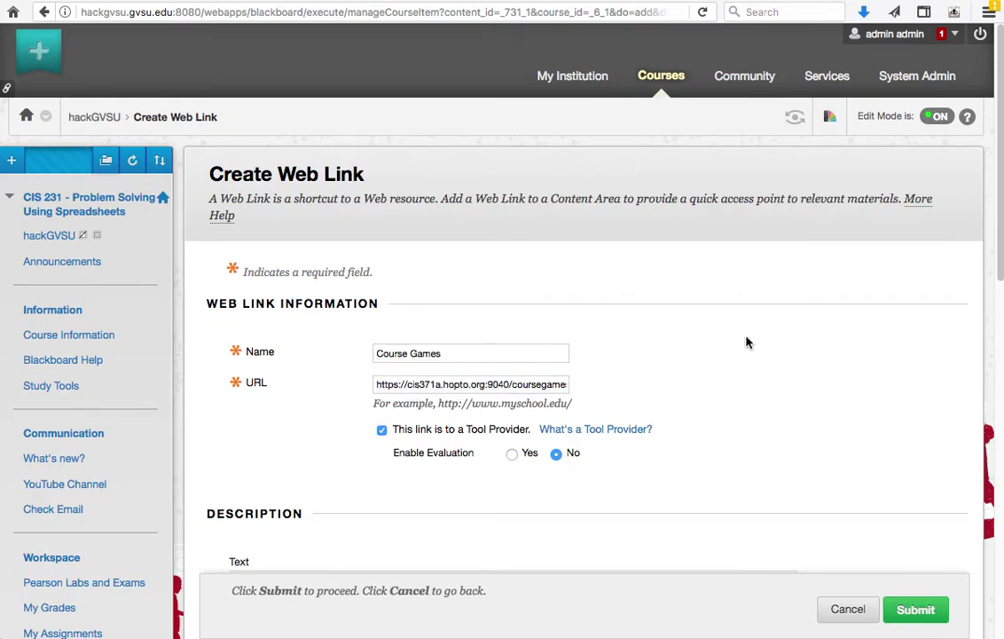
Show the LTI Tool Providers list from the system administration's Building Blocks and find the cis371a.hopto.org domain.
{"action": "left_click", "coordinate": [904, 79]}
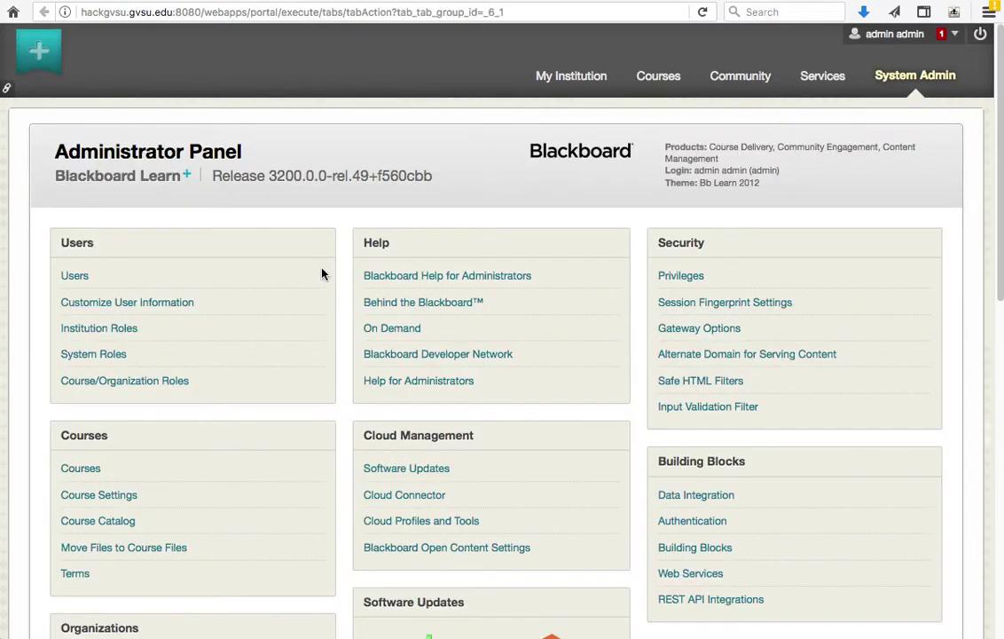
{"action": "scroll", "coordinate": [372, 354], "scroll_direction": "down", "scroll_amount": 1}
{"action": "scroll", "coordinate": [372, 356], "scroll_direction": "down", "scroll_amount": 5}
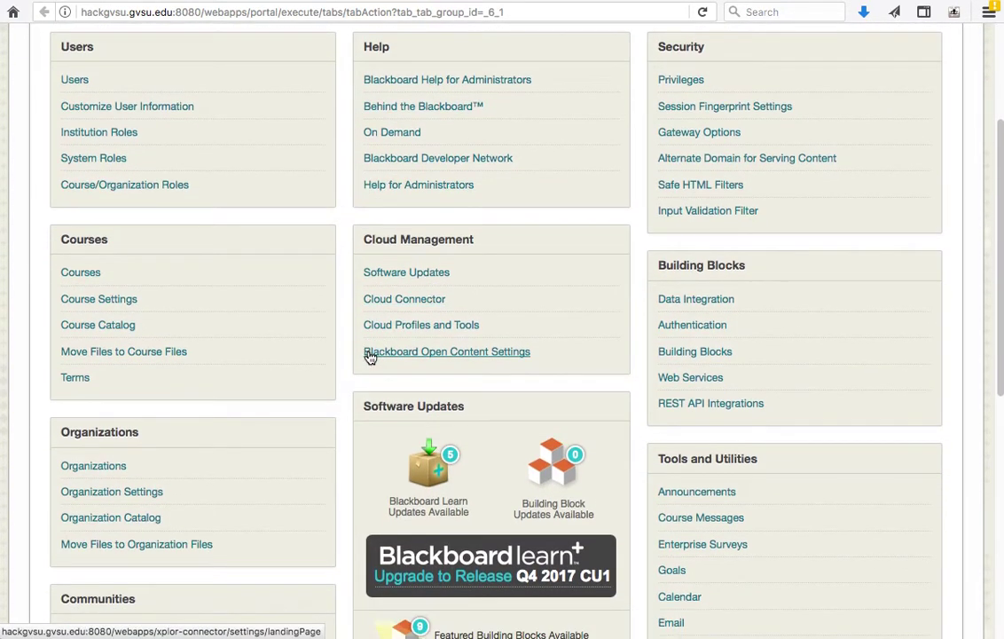
{"action": "left_click", "coordinate": [719, 353]}
{"action": "left_click", "coordinate": [107, 363]}
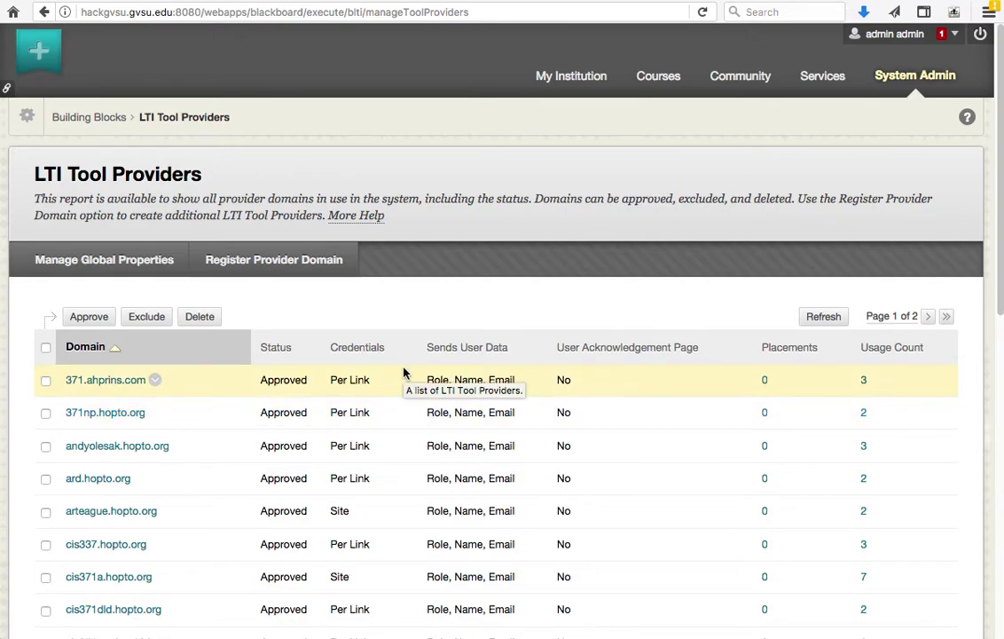
{"action": "scroll", "coordinate": [404, 372], "scroll_direction": "down", "scroll_amount": 4}
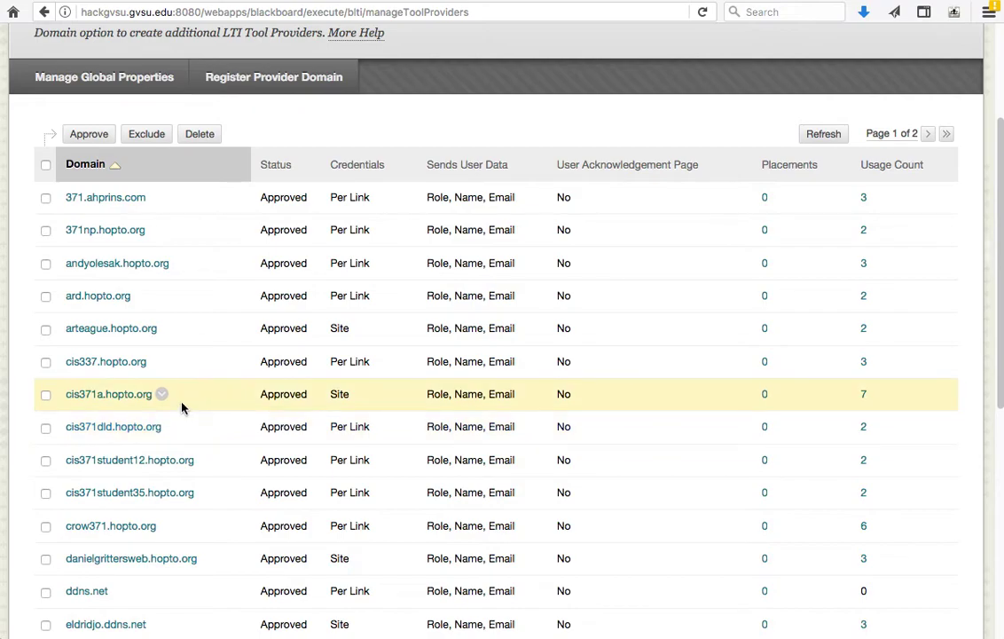
Open the cis371a.hopto.org provider for editing and highlight its provider domain.
{"action": "left_click", "coordinate": [163, 396]}
{"action": "left_click", "coordinate": [209, 282]}
{"action": "scroll", "coordinate": [843, 386], "scroll_direction": "down", "scroll_amount": 3}
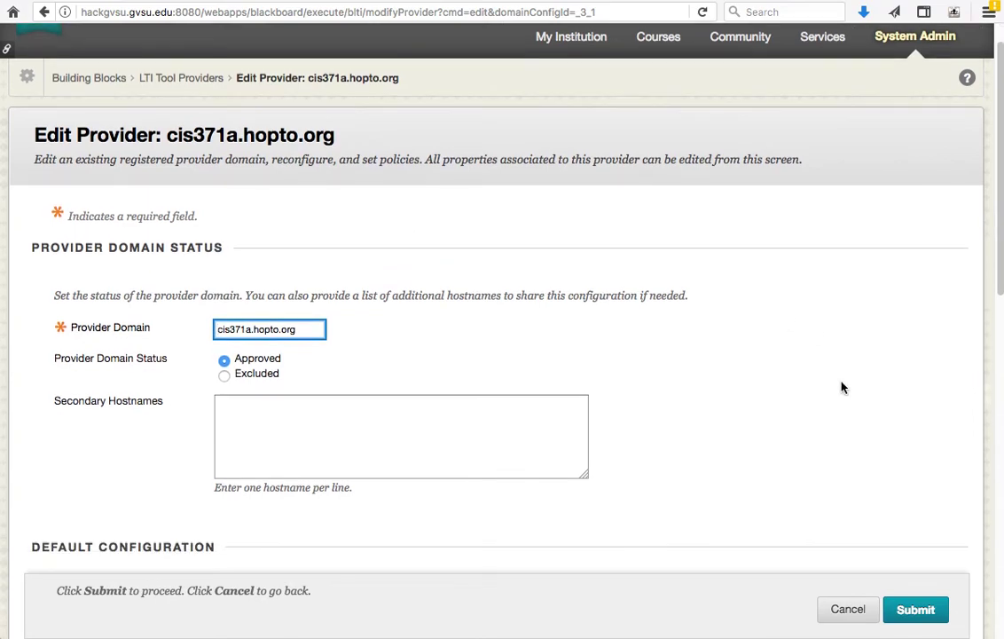
{"action": "left_click", "coordinate": [320, 230]}
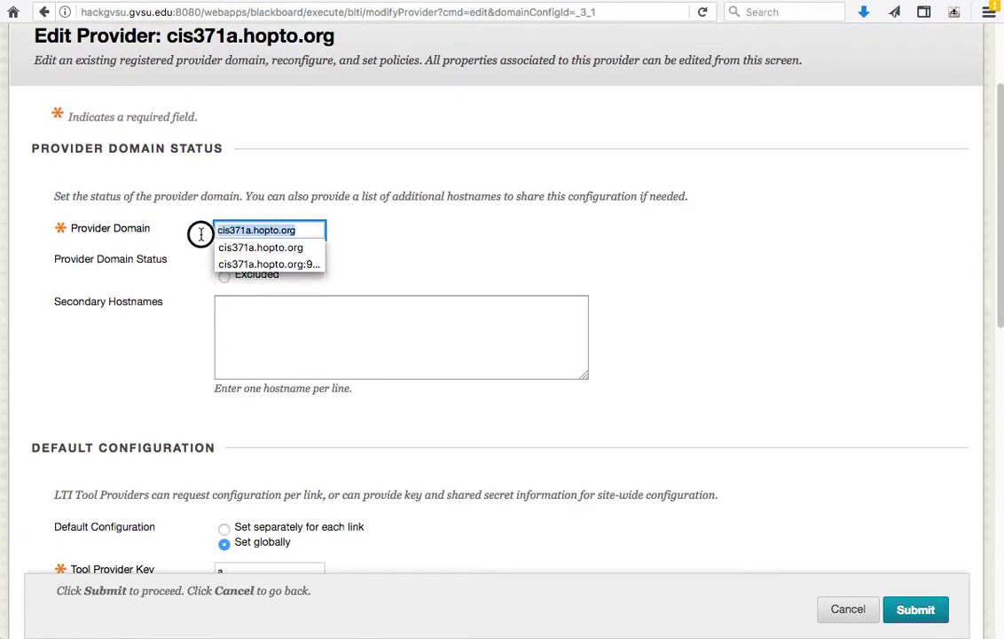
{"action": "left_click", "coordinate": [499, 234]}
Examine the provider's default configuration, pointing out the Tool Provider Key and Tool Provider Secret fields.
{"action": "scroll", "coordinate": [702, 291], "scroll_direction": "down", "scroll_amount": 5}
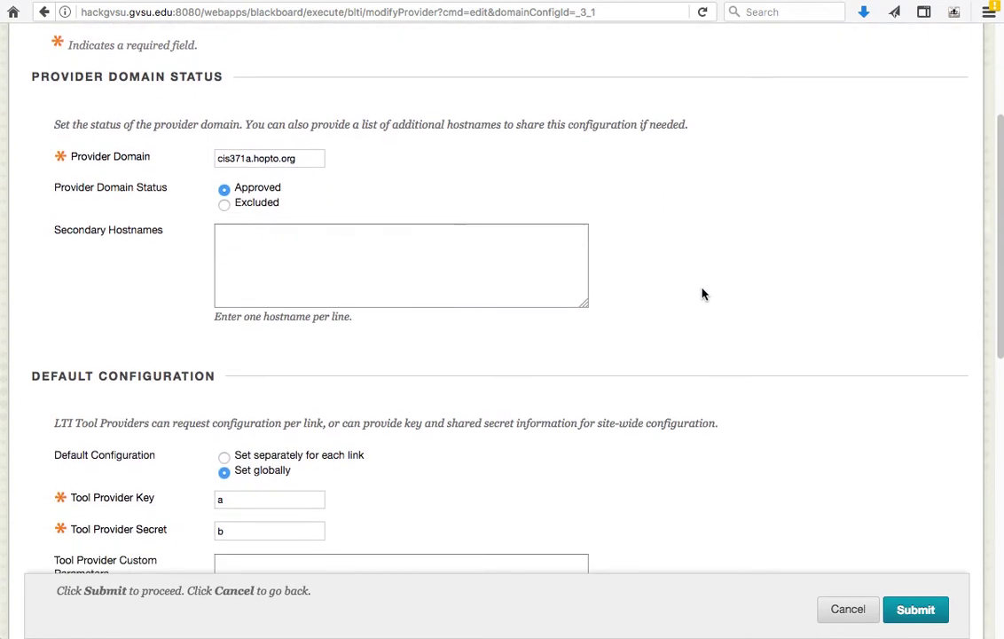
{"action": "left_click", "coordinate": [267, 312]}
{"action": "left_click", "coordinate": [260, 357]}
{"action": "left_click", "coordinate": [271, 346]}
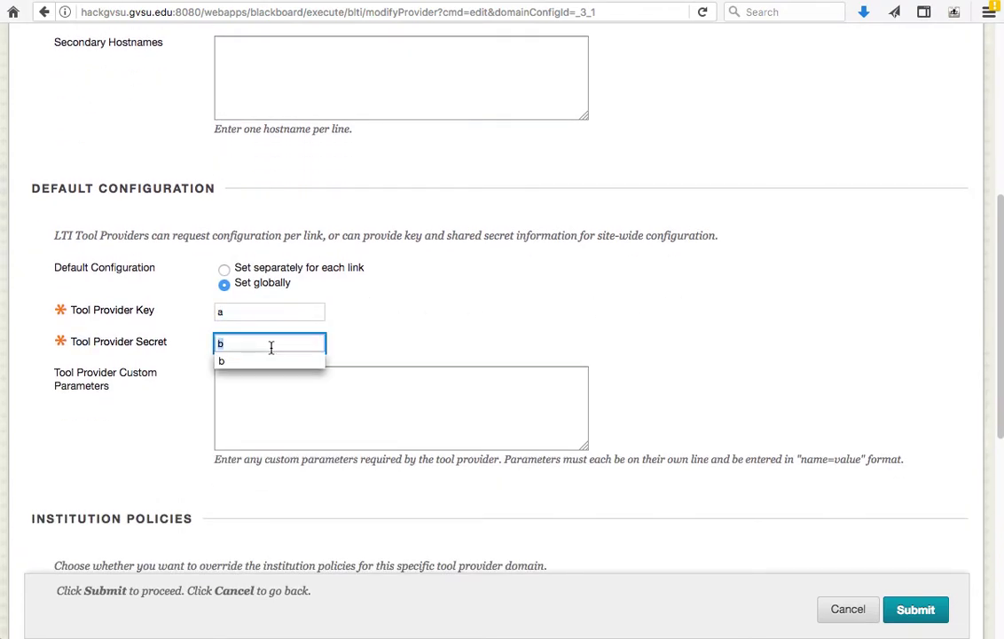
{"action": "left_click", "coordinate": [289, 318]}
{"action": "left_click", "coordinate": [281, 345]}
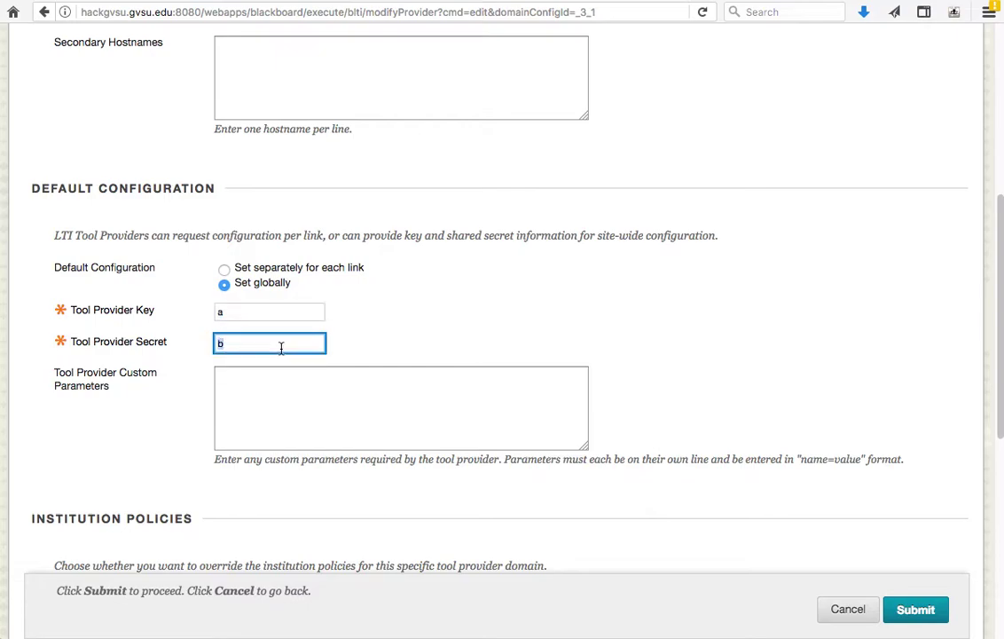
{"action": "left_click", "coordinate": [299, 316]}
{"action": "left_click", "coordinate": [753, 382]}
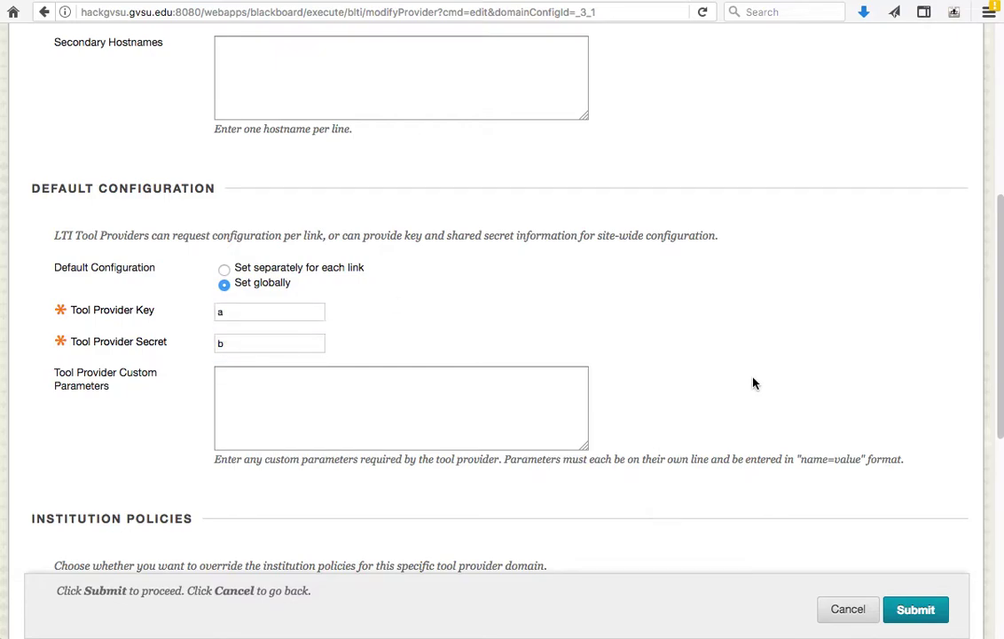
Examine the provider's institution policies for sending user data, user fields and the acknowledgment message.
{"action": "scroll", "coordinate": [753, 384], "scroll_direction": "down", "scroll_amount": 3}
{"action": "scroll", "coordinate": [753, 383], "scroll_direction": "down", "scroll_amount": 3}
{"action": "scroll", "coordinate": [753, 383], "scroll_direction": "down", "scroll_amount": 2}
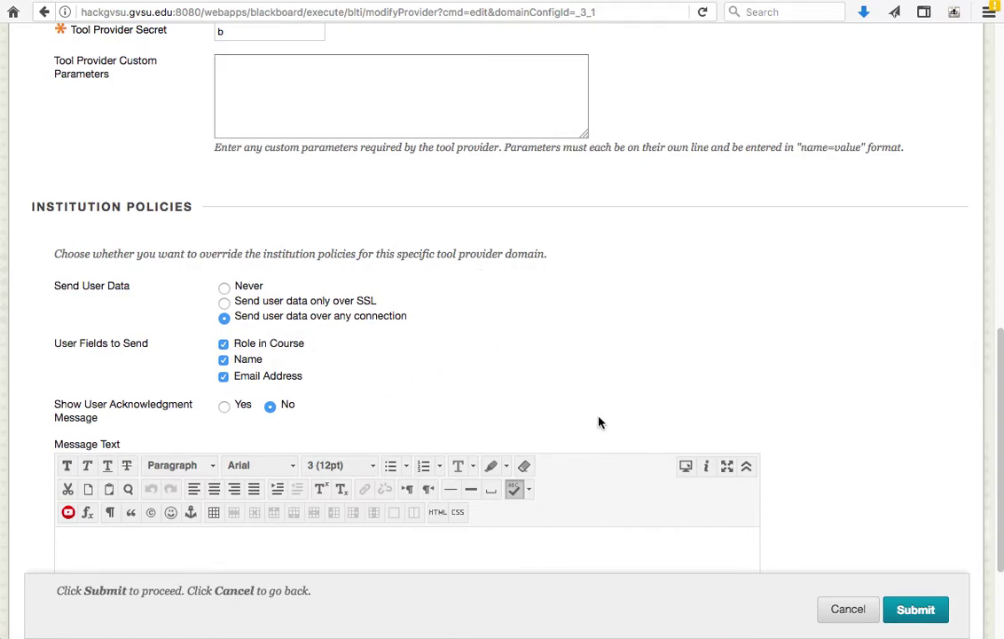
{"action": "scroll", "coordinate": [856, 390], "scroll_direction": "down", "scroll_amount": 3}
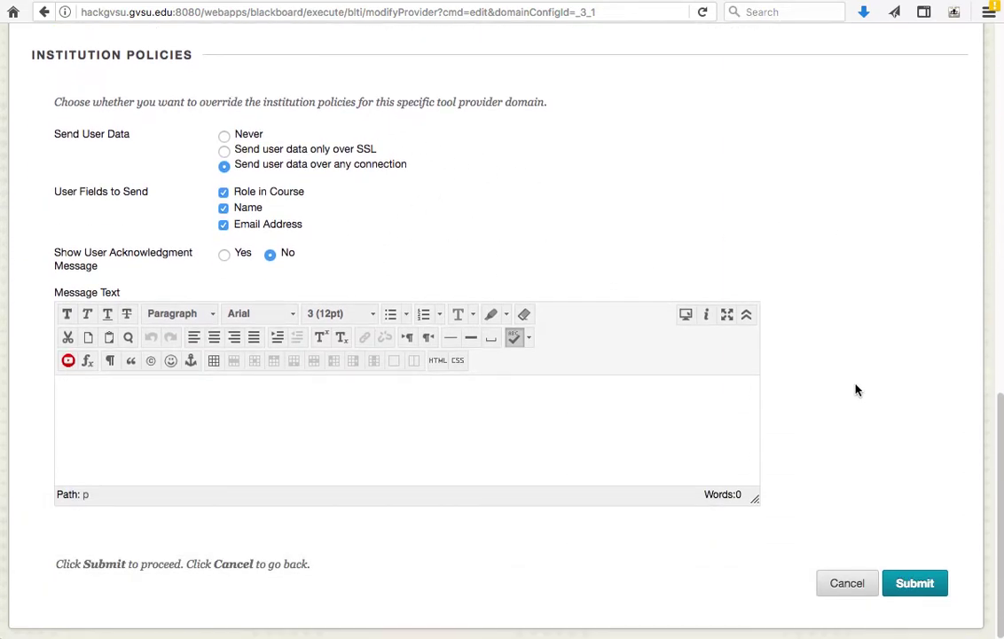
Submit the Course Games web link and launch it from the hackGVSU content area.
{"action": "scroll", "coordinate": [856, 390], "scroll_direction": "up", "scroll_amount": 10}
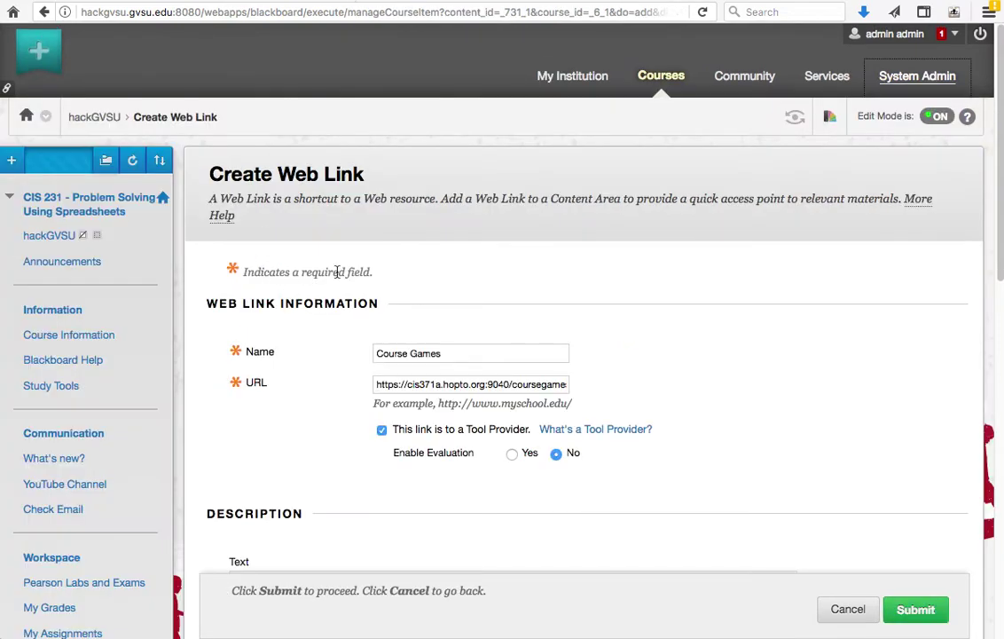
{"action": "left_click", "coordinate": [916, 611]}
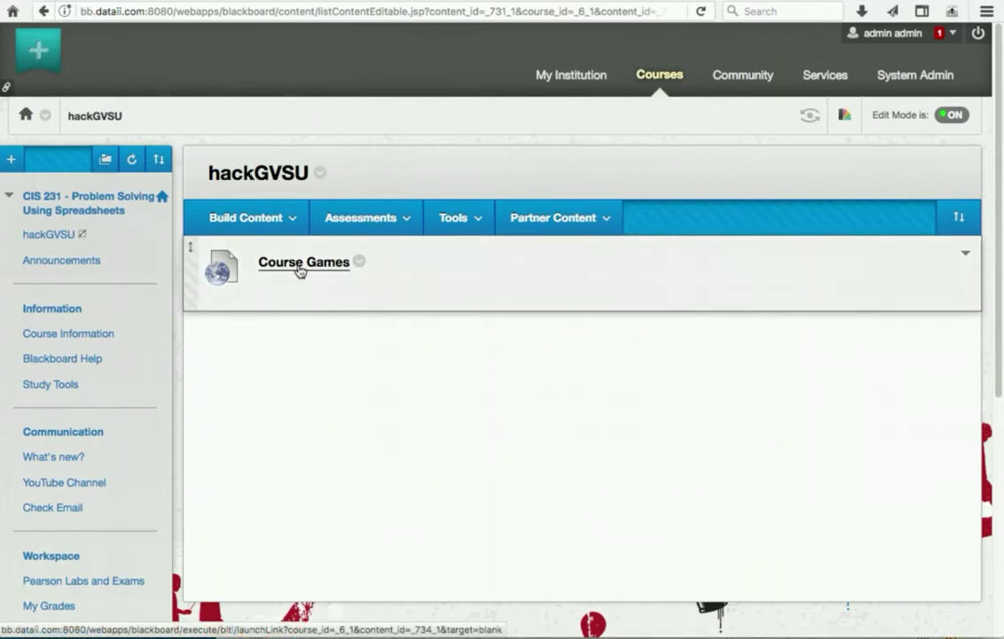
{"action": "left_click", "coordinate": [299, 262]}
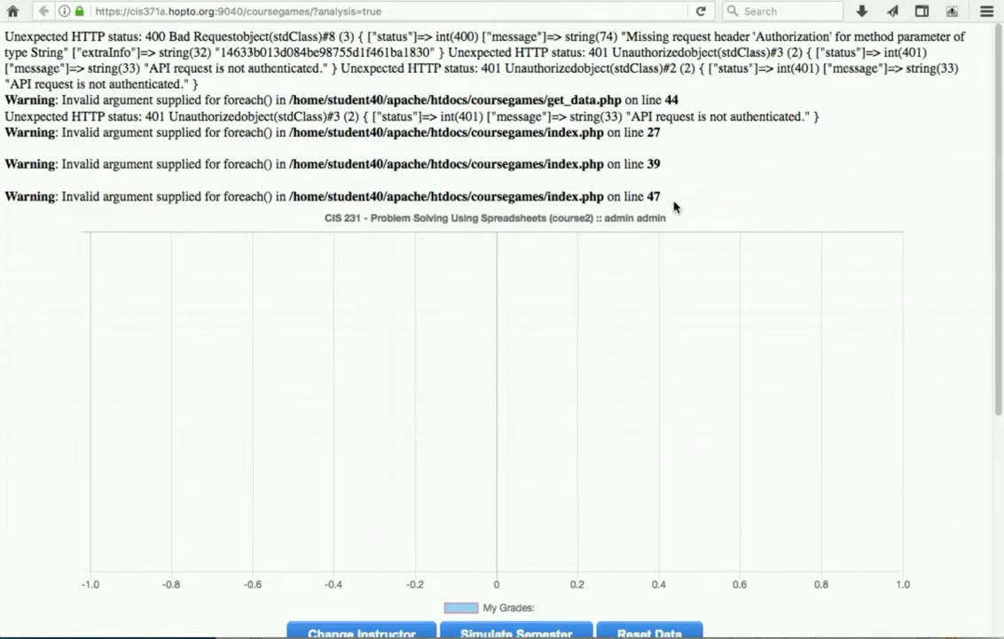
Highlight the HTTP status and PHP warning text above the coursegames chart and check the Launch LTI Link page.
{"action": "left_click_drag", "start_coordinate": [662, 196], "coordinate": [7, 36]}
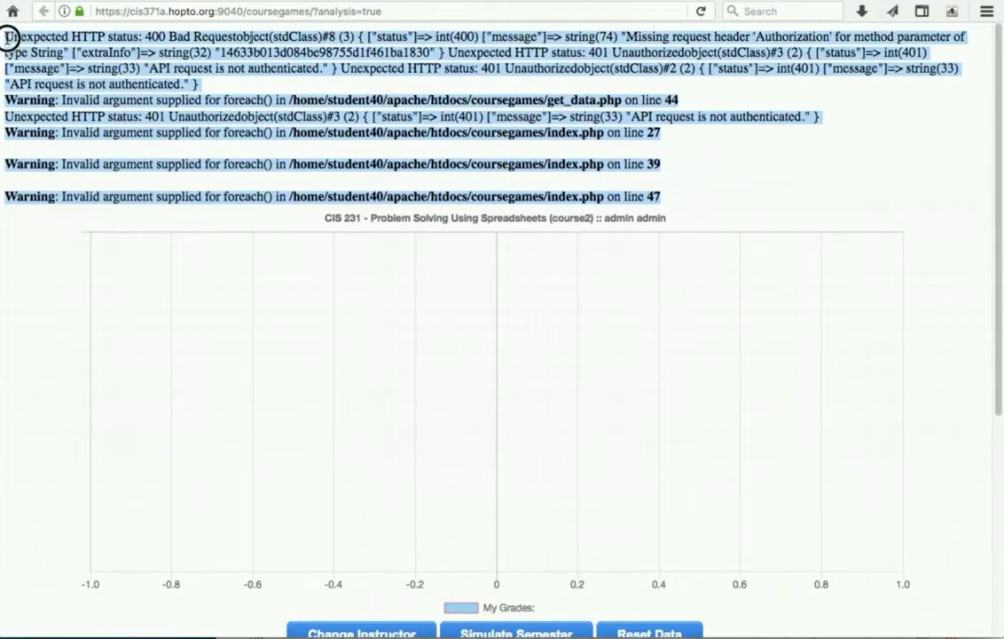
{"action": "left_click", "coordinate": [810, 152]}
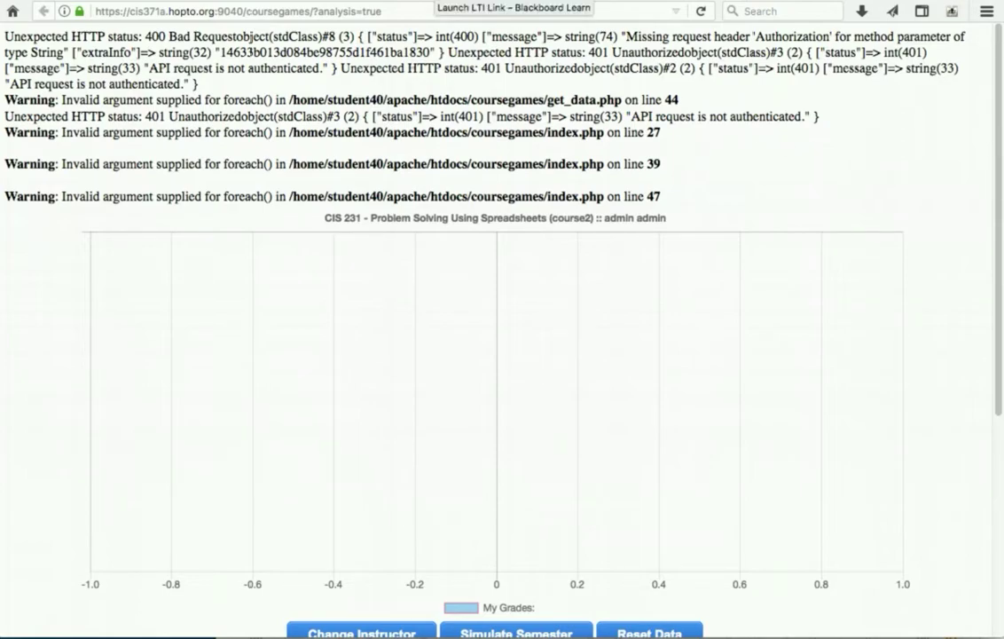
{"action": "left_click", "coordinate": [439, 2]}
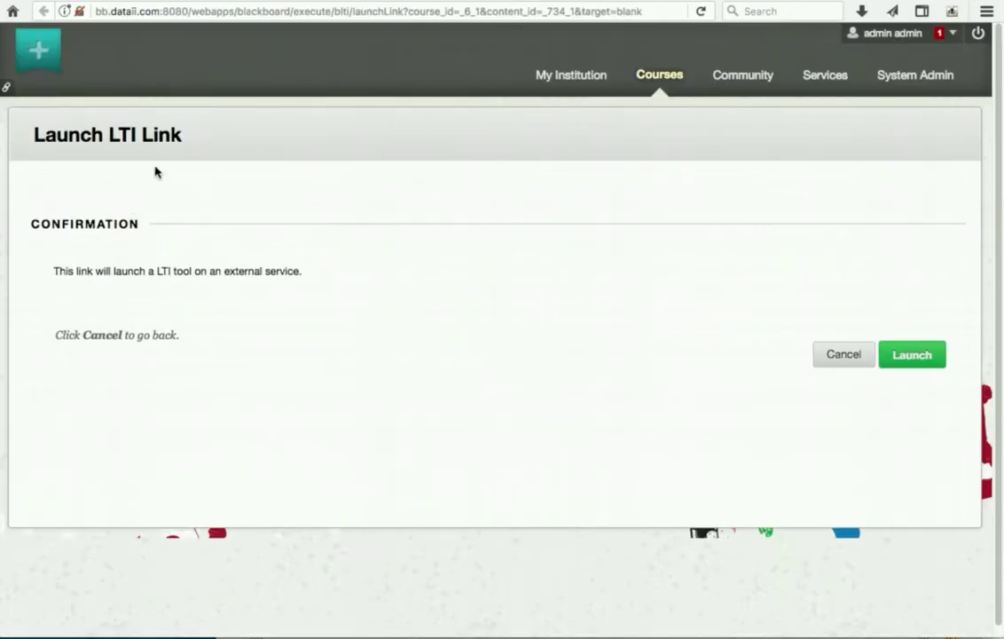
{"action": "left_click", "coordinate": [538, 3]}
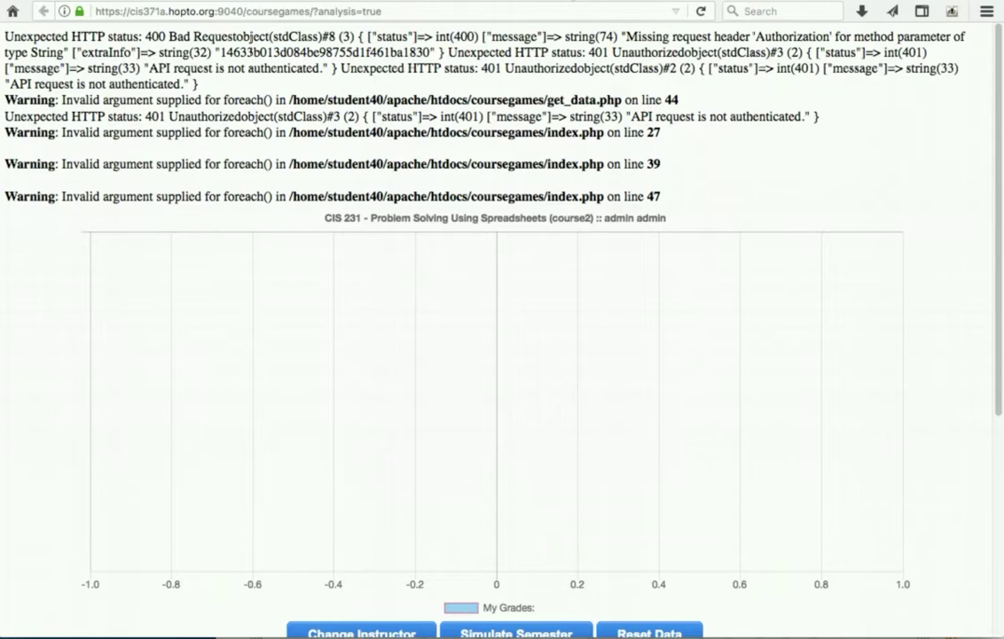
Review the coursegames README on GitHub, highlighting the LTI Tool Providers instructions and the Create Integration with Application ID lines.
{"action": "key", "text": "ctrl+Tab"}
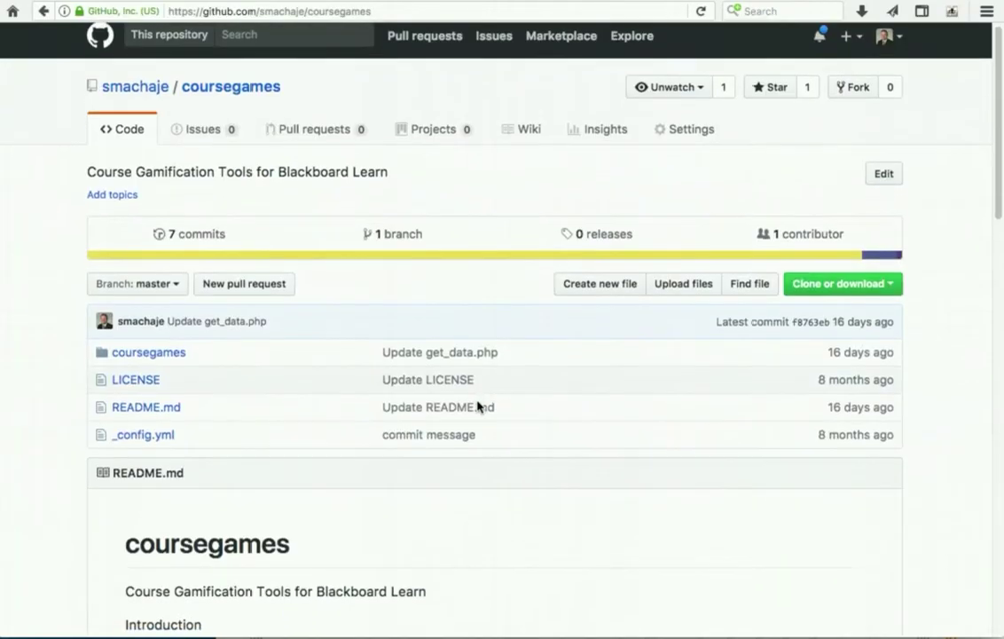
{"action": "scroll", "coordinate": [478, 408], "scroll_direction": "down", "scroll_amount": 5}
{"action": "scroll", "coordinate": [477, 402], "scroll_direction": "down", "scroll_amount": 1}
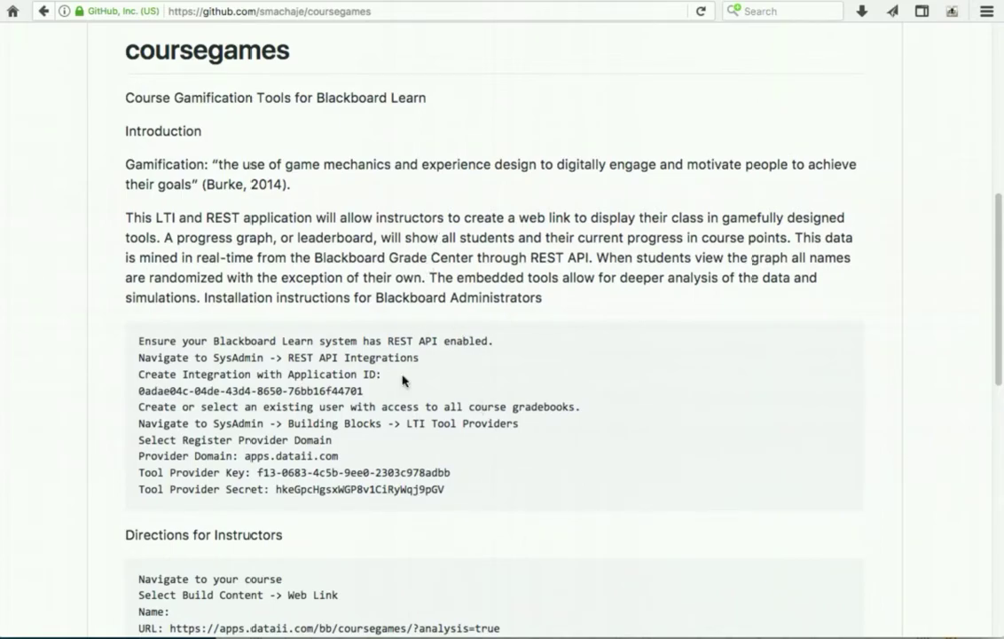
{"action": "scroll", "coordinate": [403, 380], "scroll_direction": "down", "scroll_amount": 3}
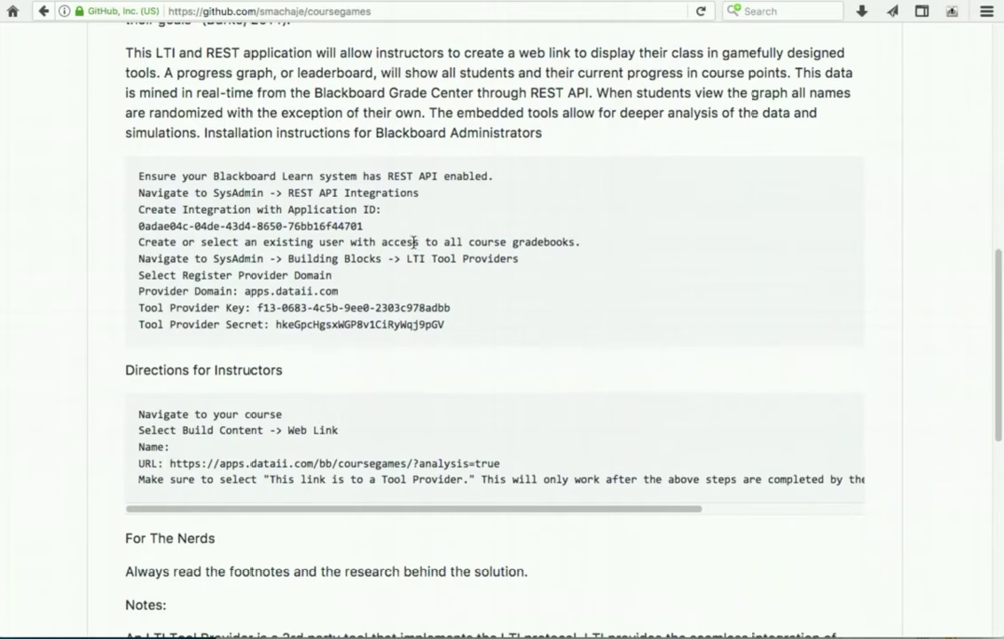
{"action": "left_click_drag", "start_coordinate": [123, 258], "coordinate": [514, 274]}
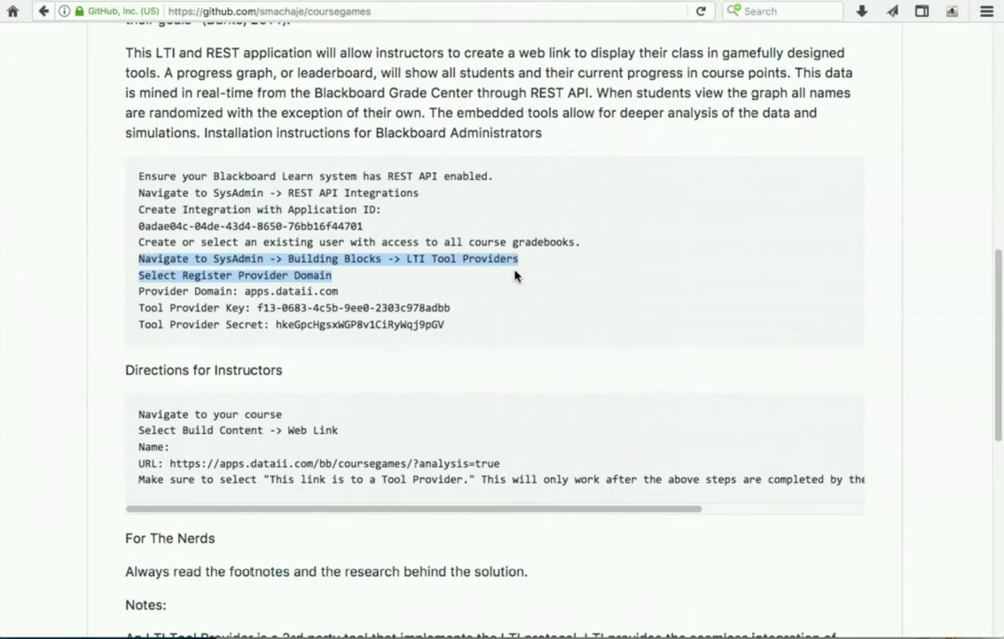
{"action": "left_click", "coordinate": [455, 227]}
{"action": "left_click_drag", "start_coordinate": [364, 226], "coordinate": [135, 210]}
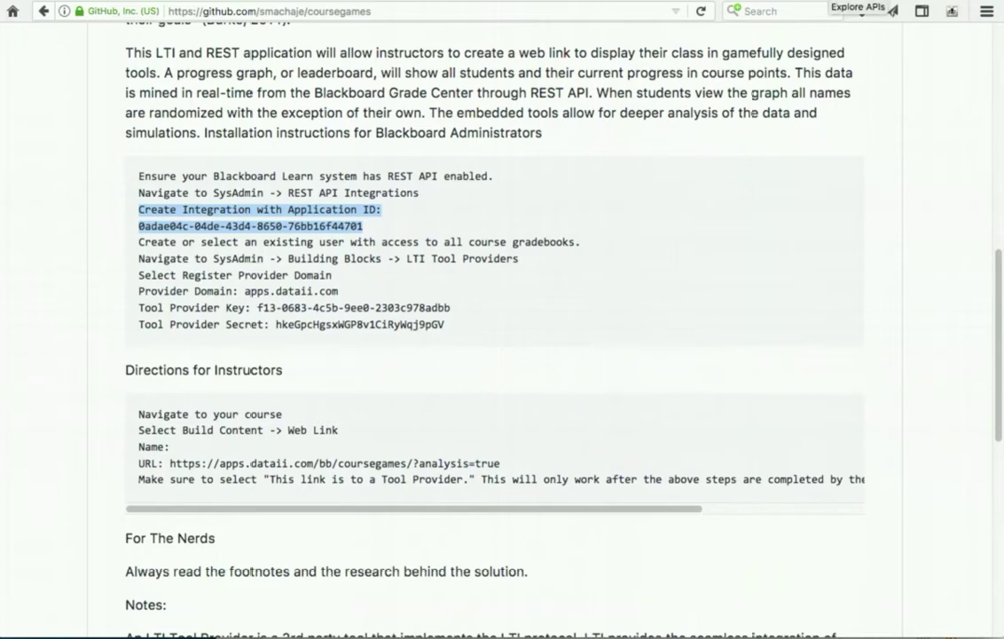
Browse the Blackboard REST API documentation on developer.blackboard.com, highlighting the site's domain and looking through the Learn API endpoints.
{"action": "left_click", "coordinate": [859, 11]}
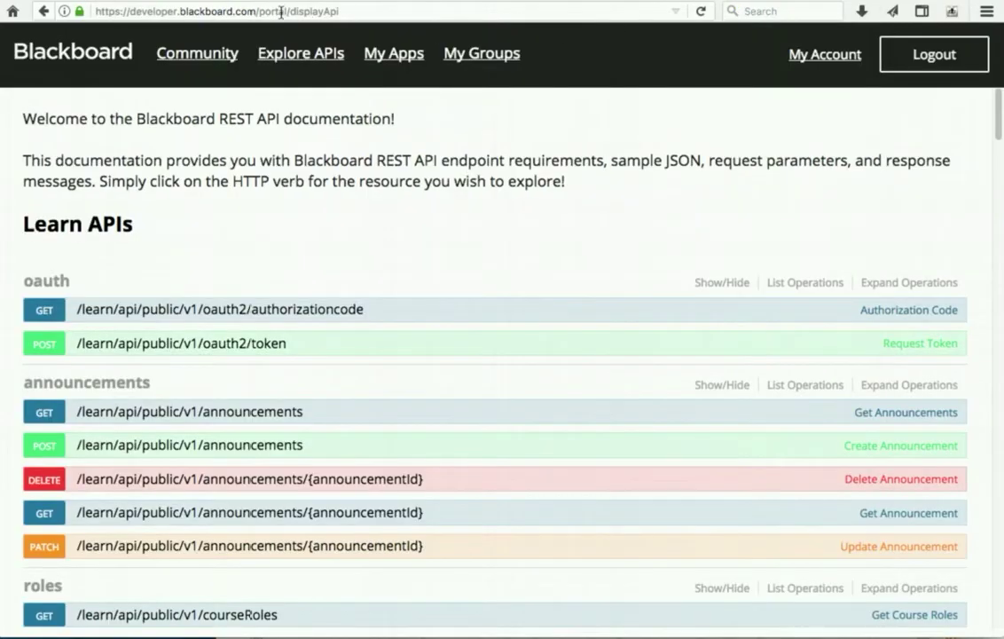
{"action": "left_click_drag", "start_coordinate": [130, 11], "coordinate": [257, 11]}
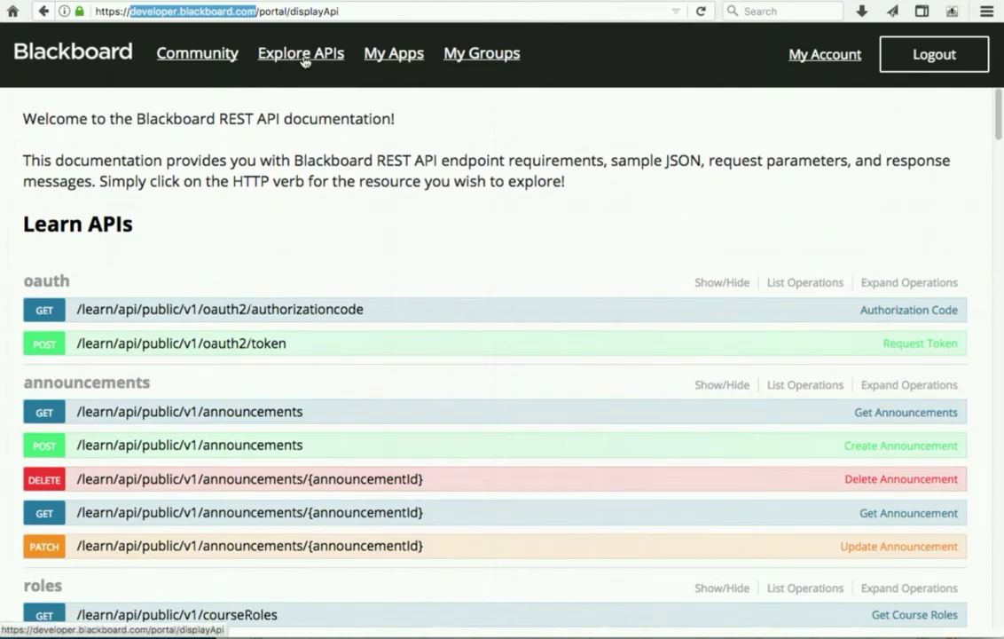
{"action": "scroll", "coordinate": [446, 307], "scroll_direction": "down", "scroll_amount": 5}
{"action": "scroll", "coordinate": [446, 307], "scroll_direction": "down", "scroll_amount": 2}
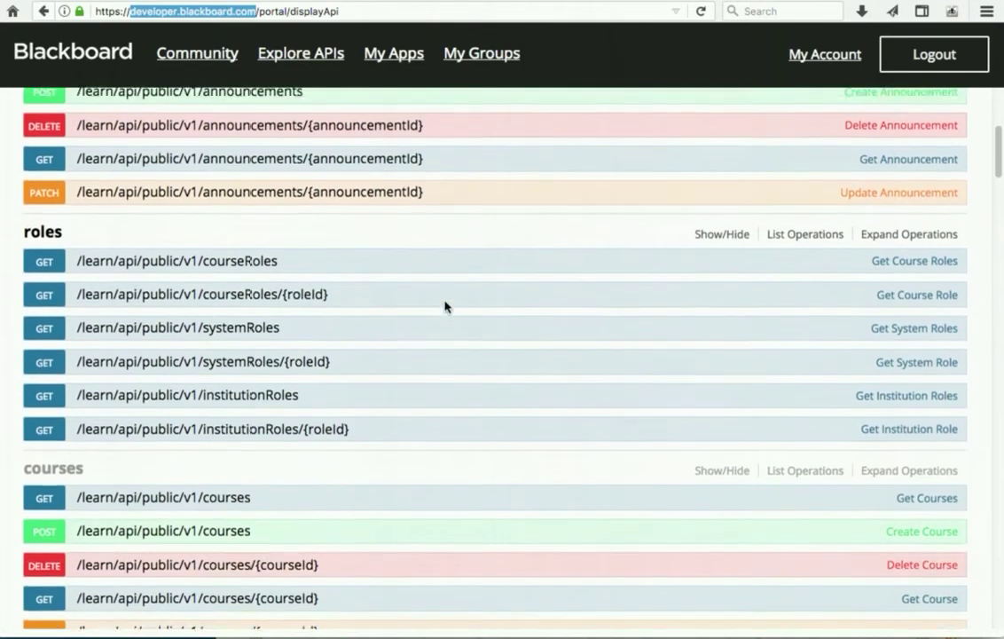
{"action": "scroll", "coordinate": [446, 307], "scroll_direction": "down", "scroll_amount": 4}
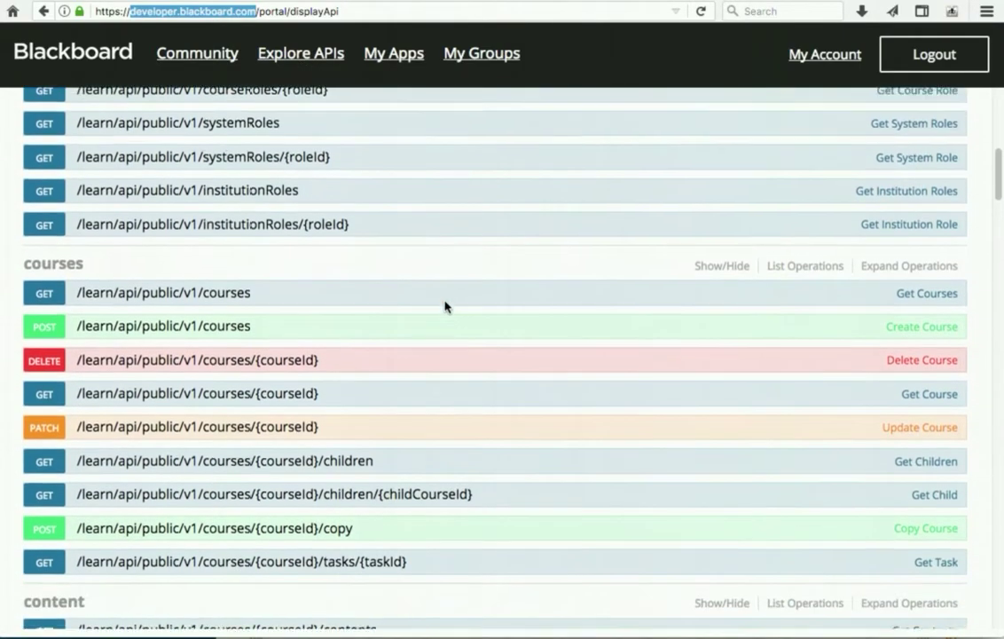
{"action": "scroll", "coordinate": [446, 306], "scroll_direction": "up", "scroll_amount": 10}
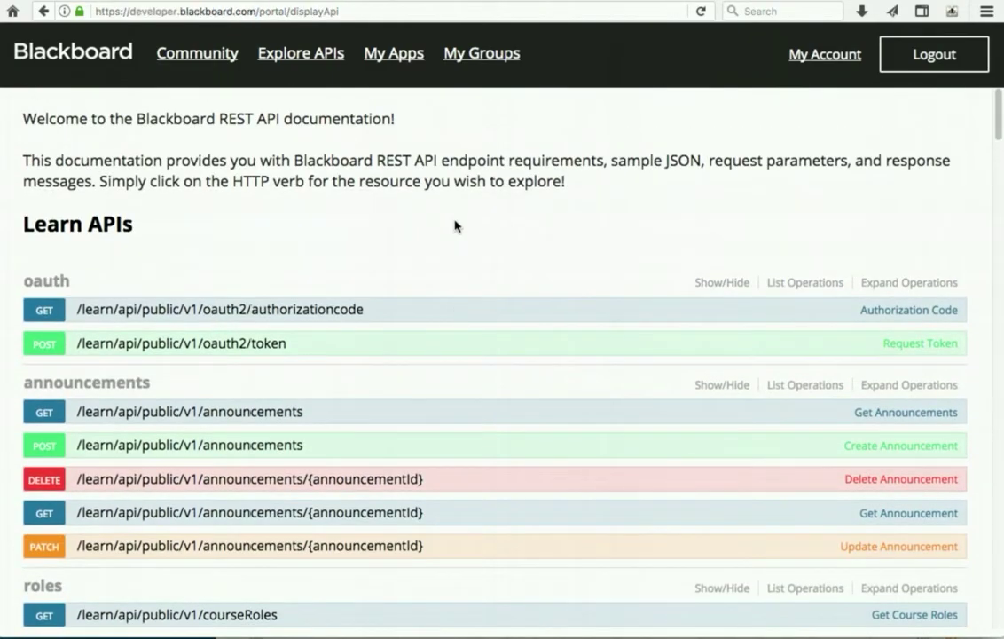
Register a new application named "hackGVSU app" with the description "this is my first app" in the open source group.
{"action": "left_click", "coordinate": [402, 59]}
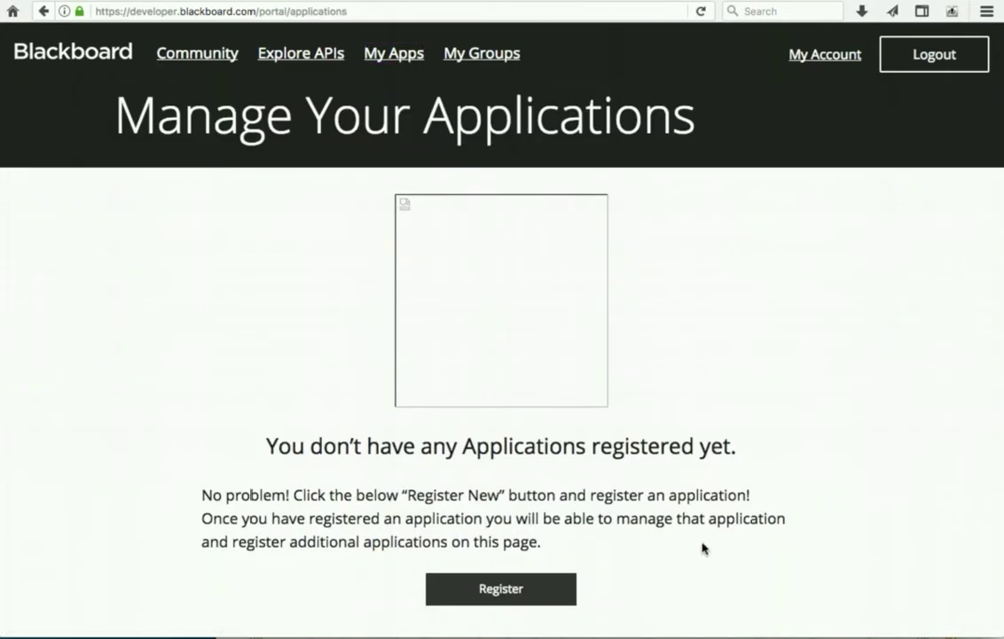
{"action": "left_click", "coordinate": [535, 592]}
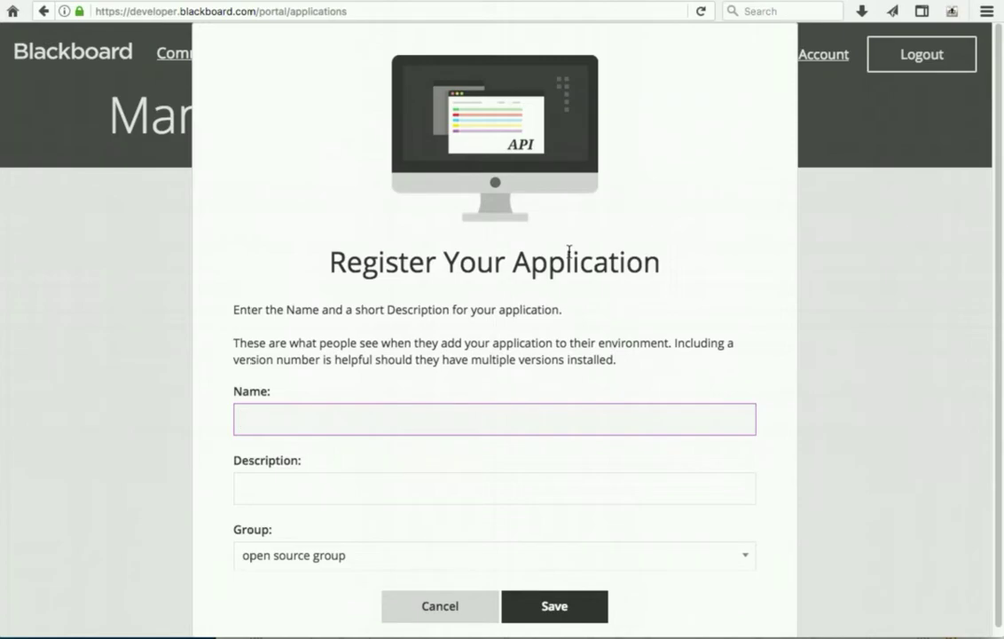
{"action": "type", "text": "hack"}
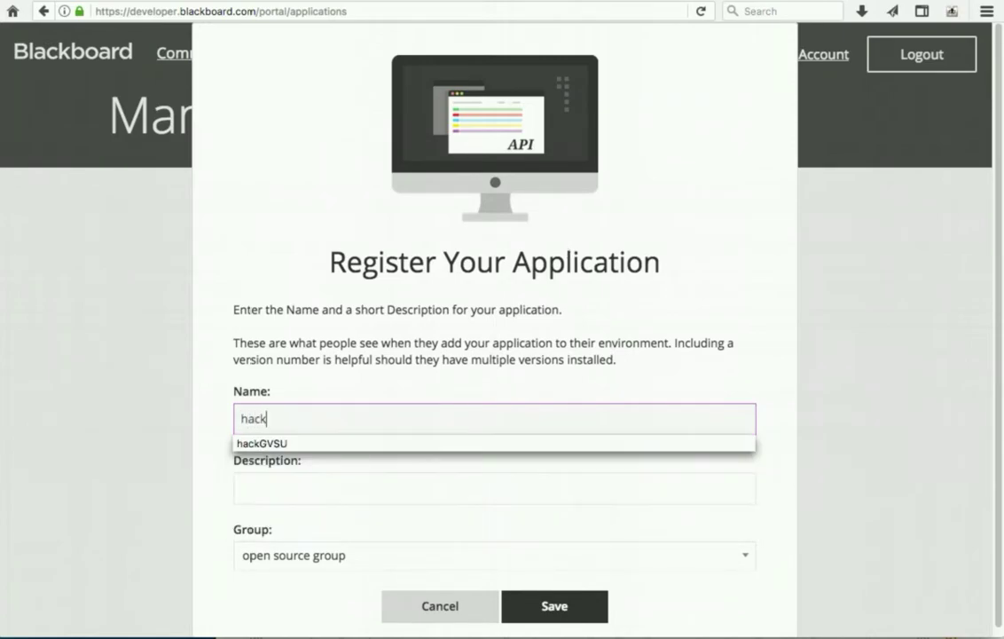
{"action": "type", "text": "GVSU app"}
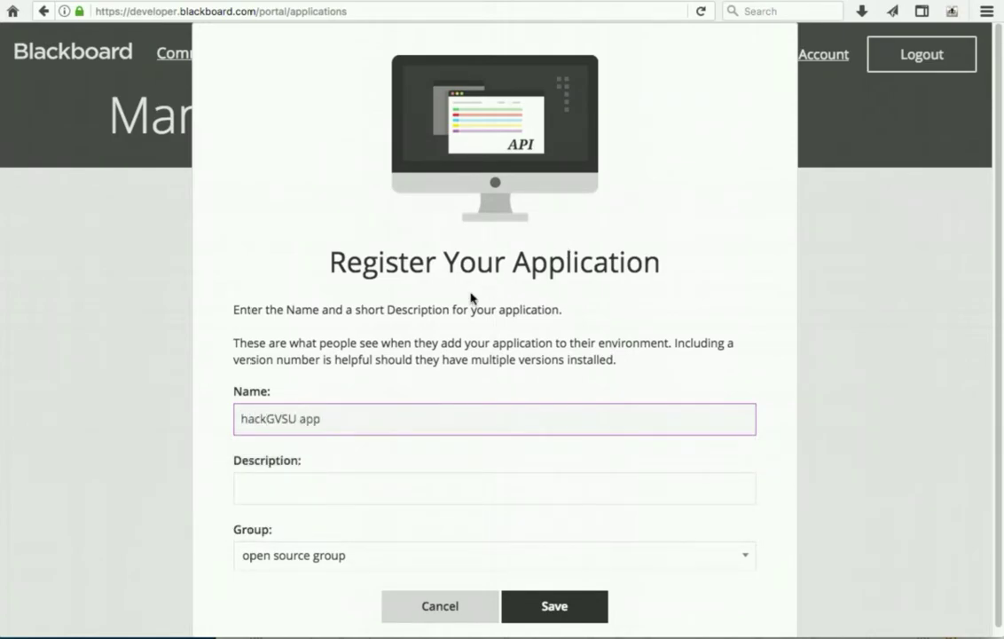
{"action": "left_click", "coordinate": [355, 484]}
{"action": "type", "text": "this "}
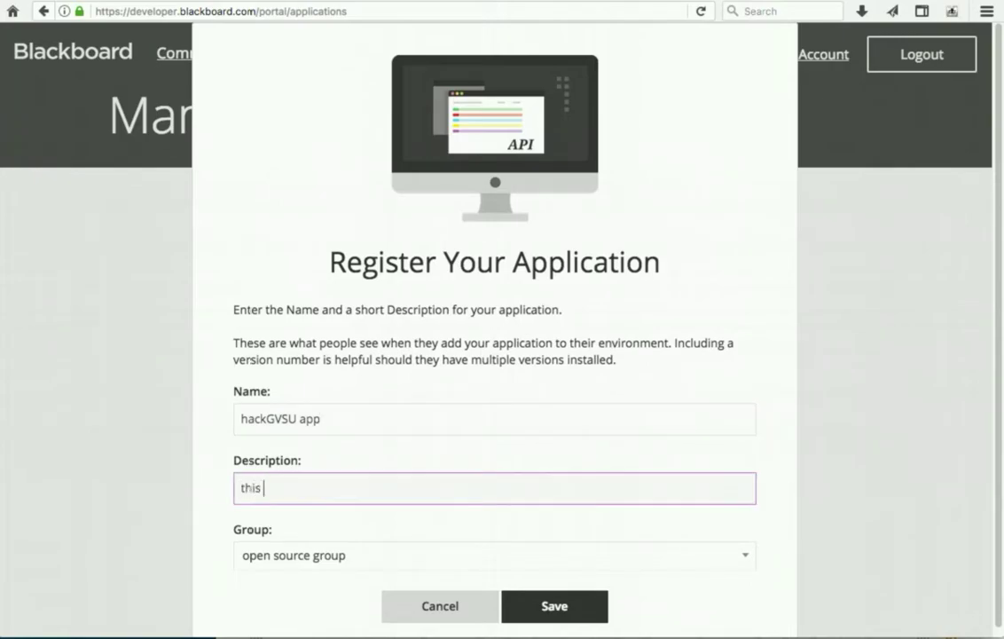
{"action": "type", "text": "is my first app"}
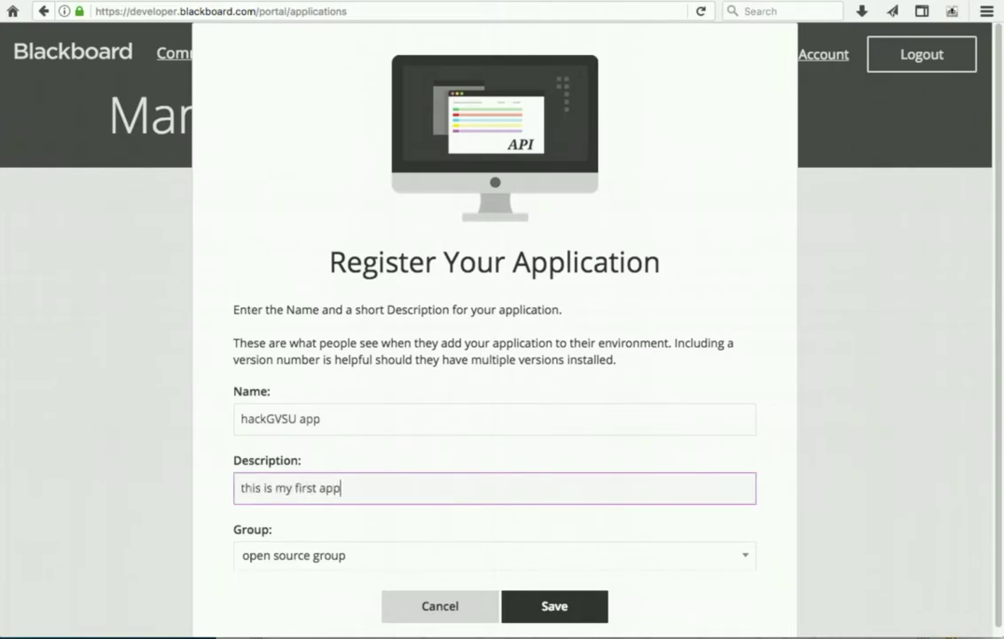
{"action": "left_click", "coordinate": [569, 607]}
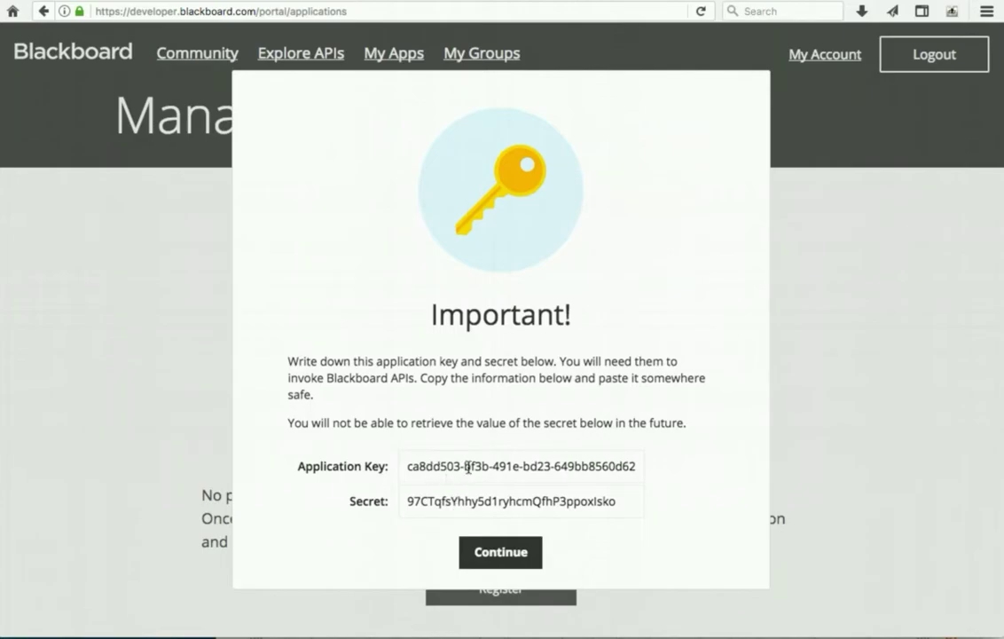
Point out the generated application key and secret in the registration dialog by highlighting each value.
{"action": "triple_click", "coordinate": [515, 466]}
{"action": "double_click", "coordinate": [486, 501]}
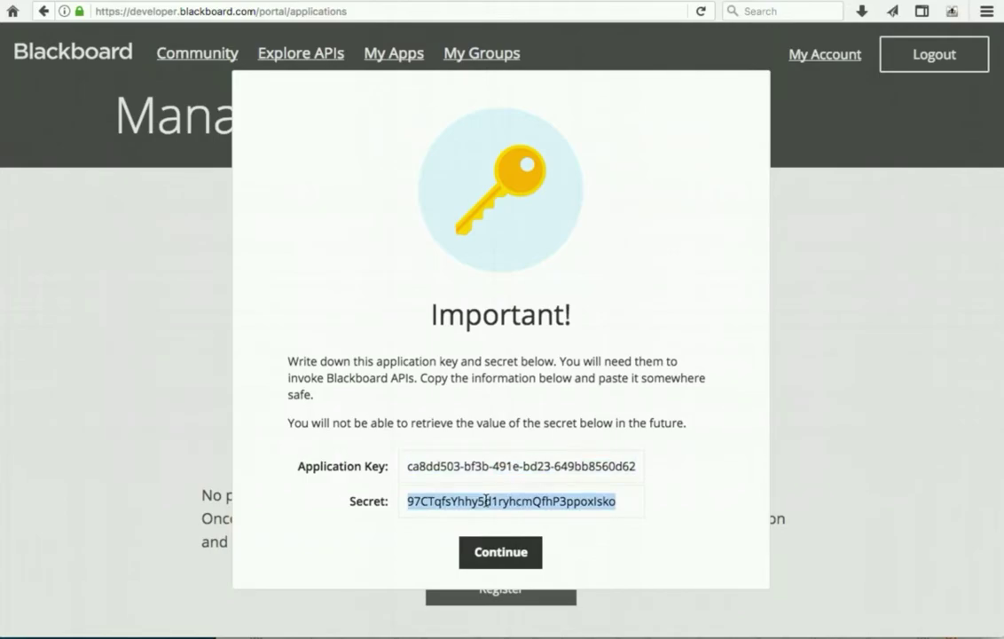
{"action": "double_click", "coordinate": [506, 466]}
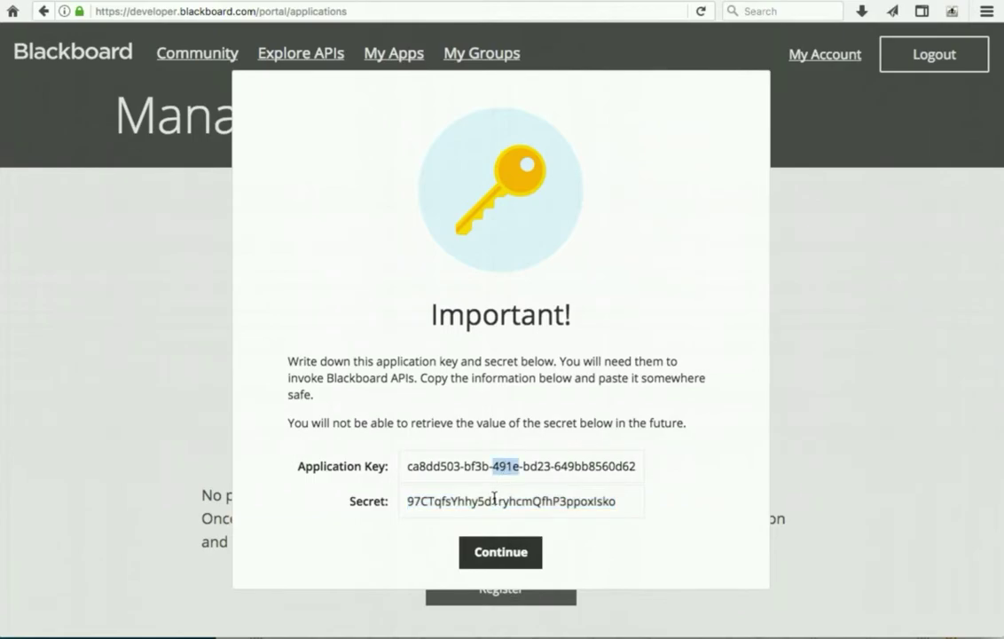
{"action": "left_click", "coordinate": [494, 500]}
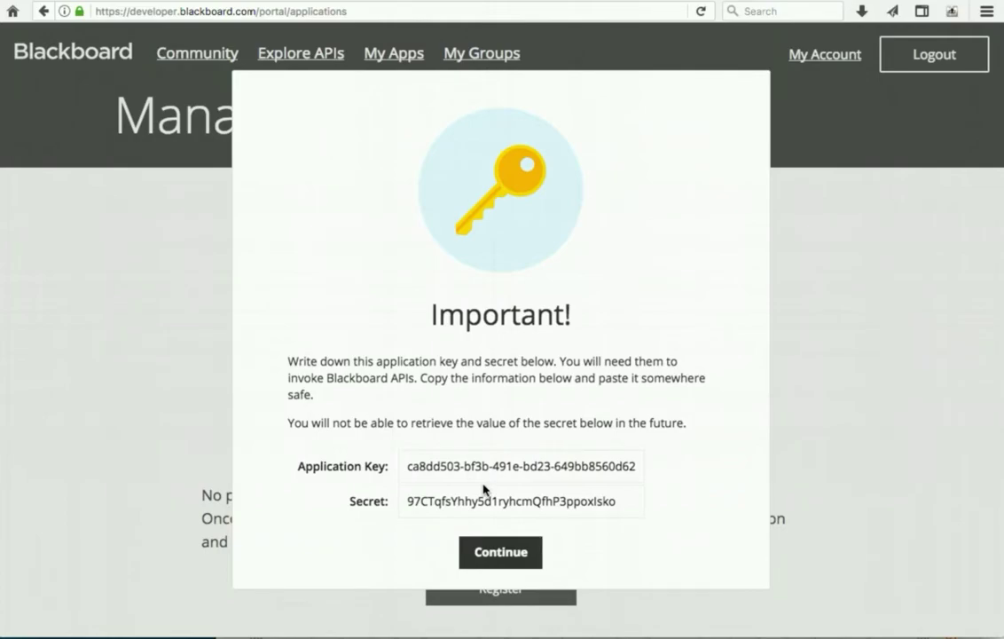
{"action": "double_click", "coordinate": [440, 504]}
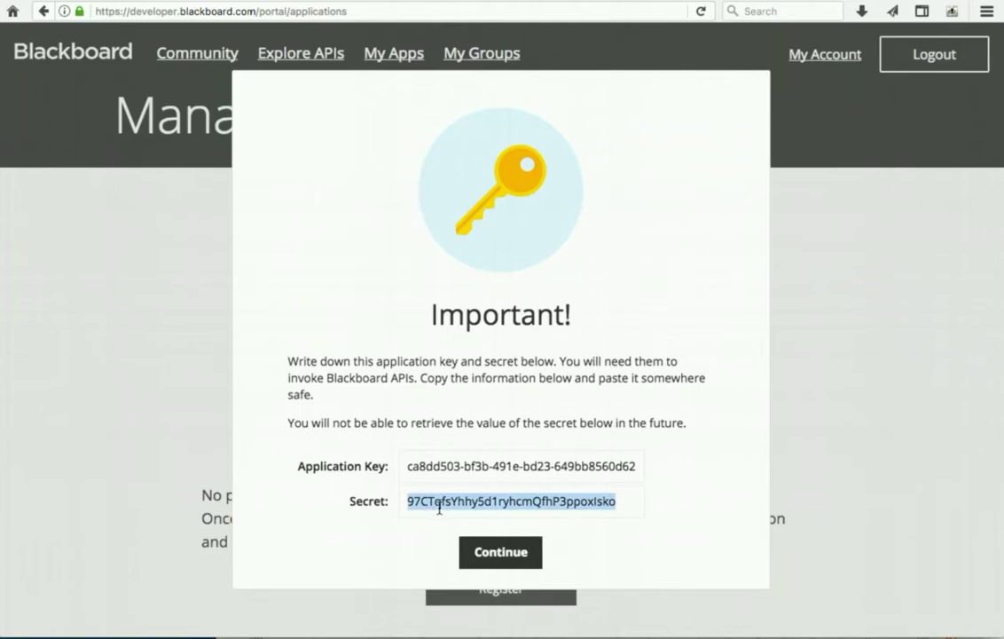
{"action": "double_click", "coordinate": [465, 465]}
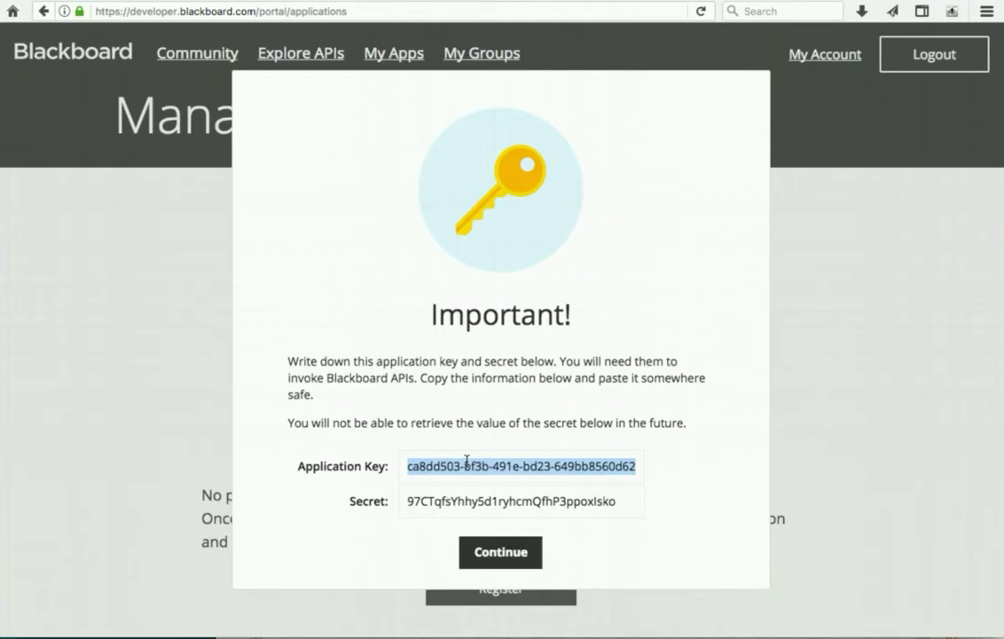
{"action": "left_click", "coordinate": [477, 440]}
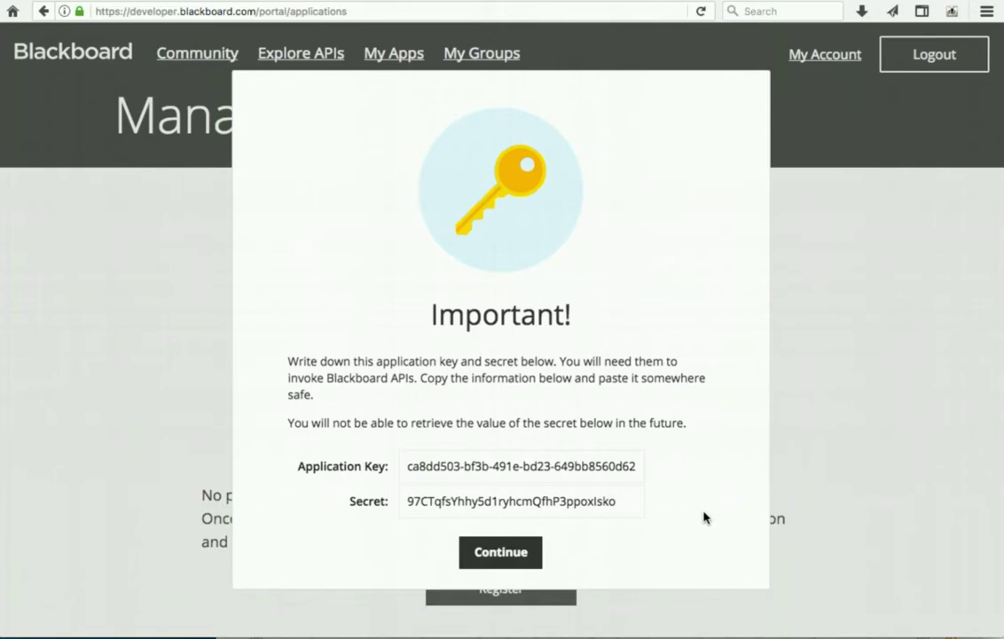
Switch to Termius and open classes/Constants.class.php in vi, keeping the application key and secret visible below the terminal.
{"action": "mouse_move", "coordinate": [746, 632]}
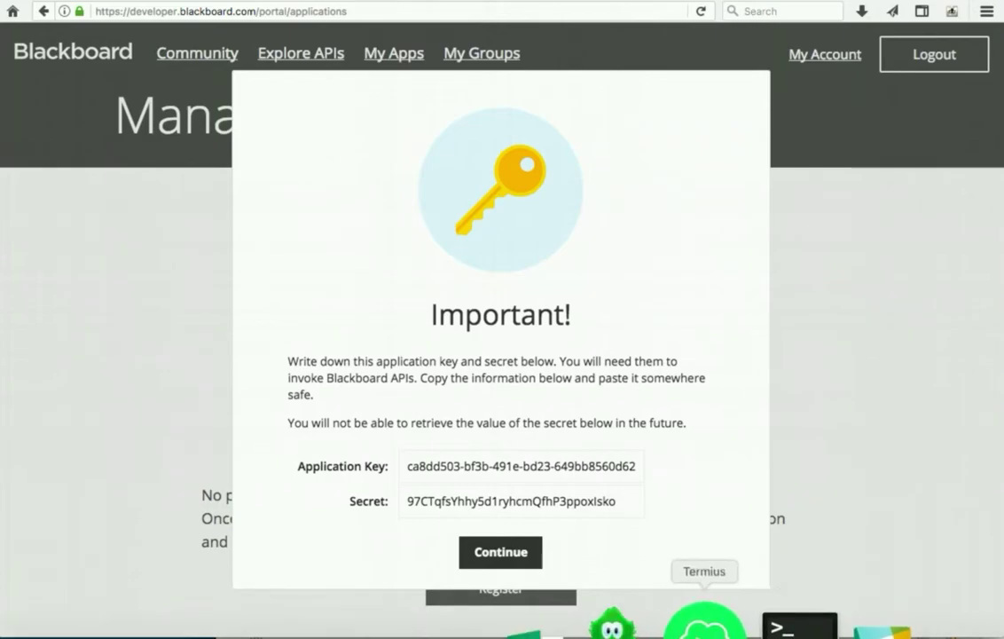
{"action": "left_click", "coordinate": [705, 626]}
{"action": "left_click_drag", "start_coordinate": [724, 220], "coordinate": [548, 16]}
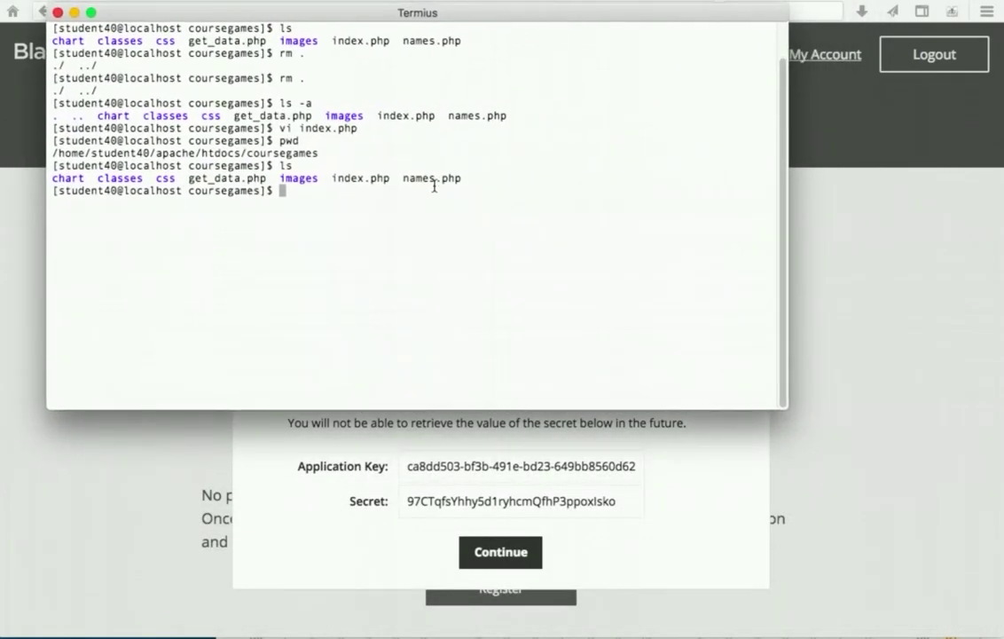
{"action": "double_click", "coordinate": [119, 177]}
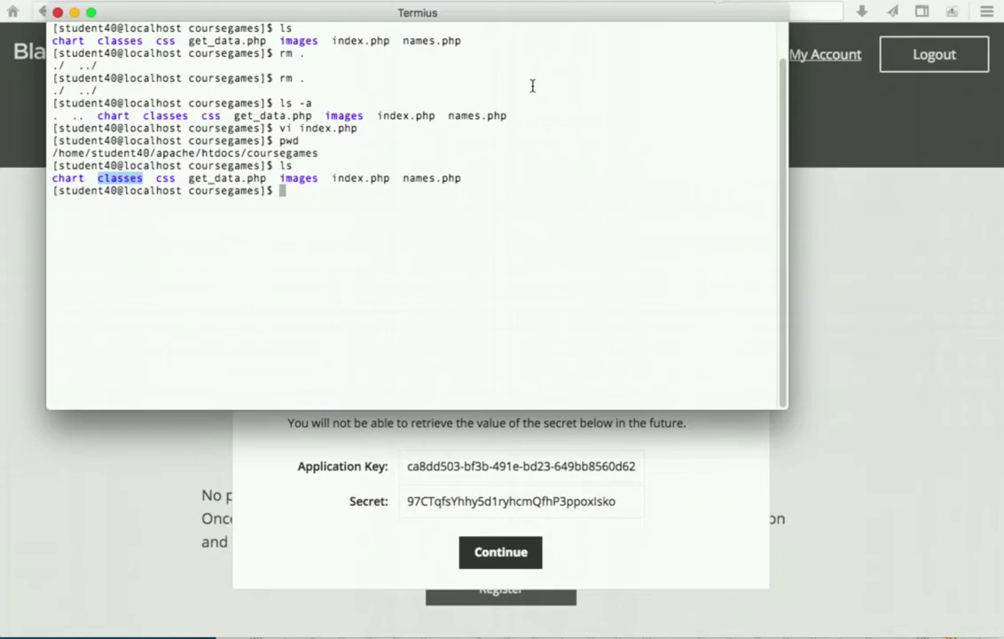
{"action": "type", "text": "vi cl"}
{"action": "key", "text": "Tab"}
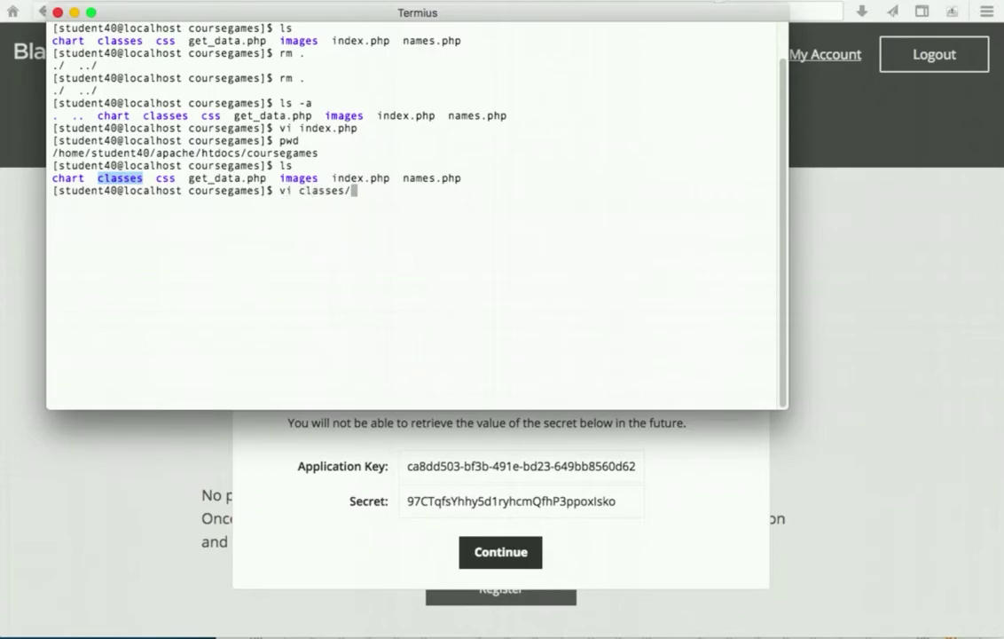
{"action": "type", "text": "C"}
{"action": "key", "text": "Tab"}
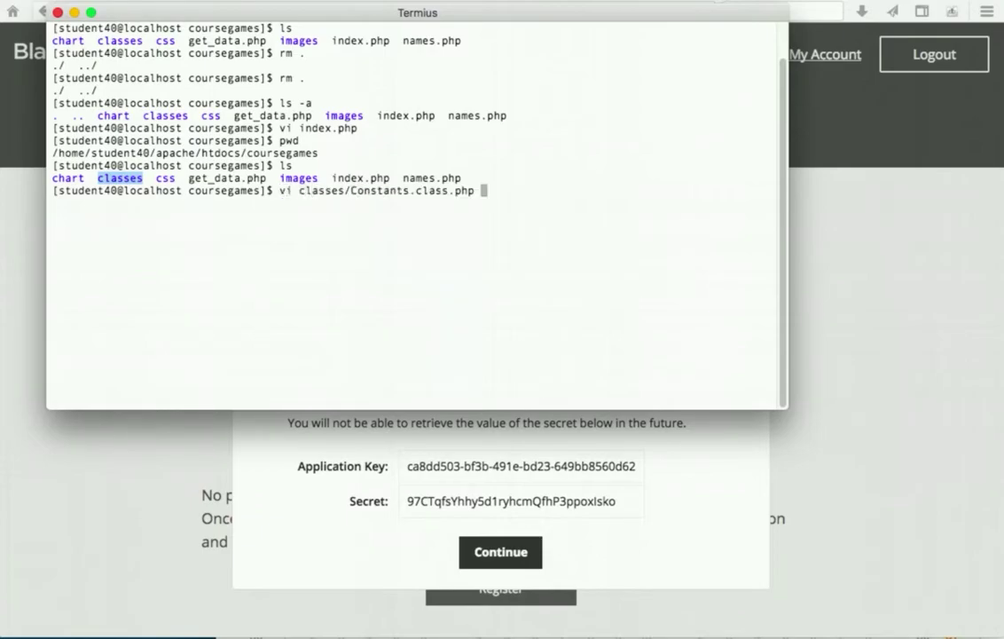
{"action": "key", "text": "Return"}
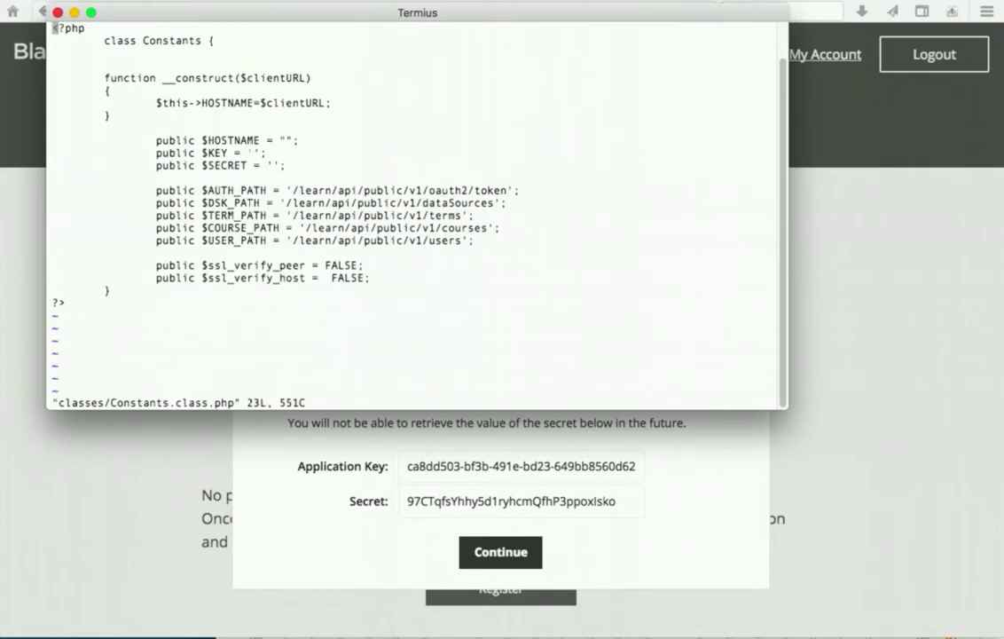
Copy the application key from the registration dialog into the $KEY value in Constants.class.php.
{"action": "type", "text": "jj/KEY"}
{"action": "key", "text": "Return"}
{"action": "key", "text": "l"}
{"action": "key", "text": "l"}
{"action": "key", "text": "l"}
{"action": "key", "text": "l"}
{"action": "key", "text": "l"}
{"action": "key", "text": "l"}
{"action": "key", "text": "l"}
{"action": "key", "text": "a"}
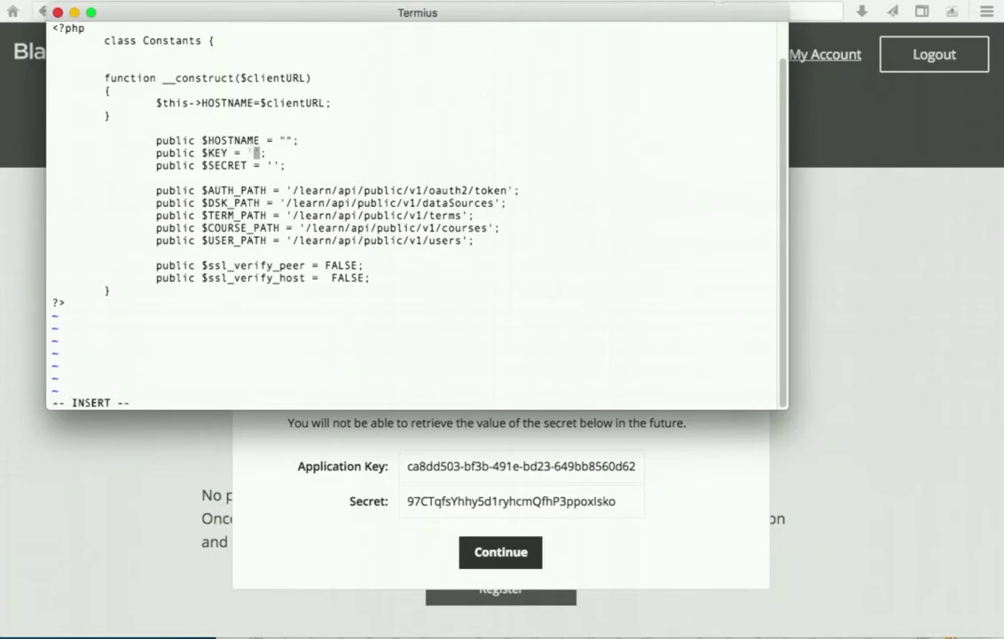
{"action": "left_click", "coordinate": [463, 470]}
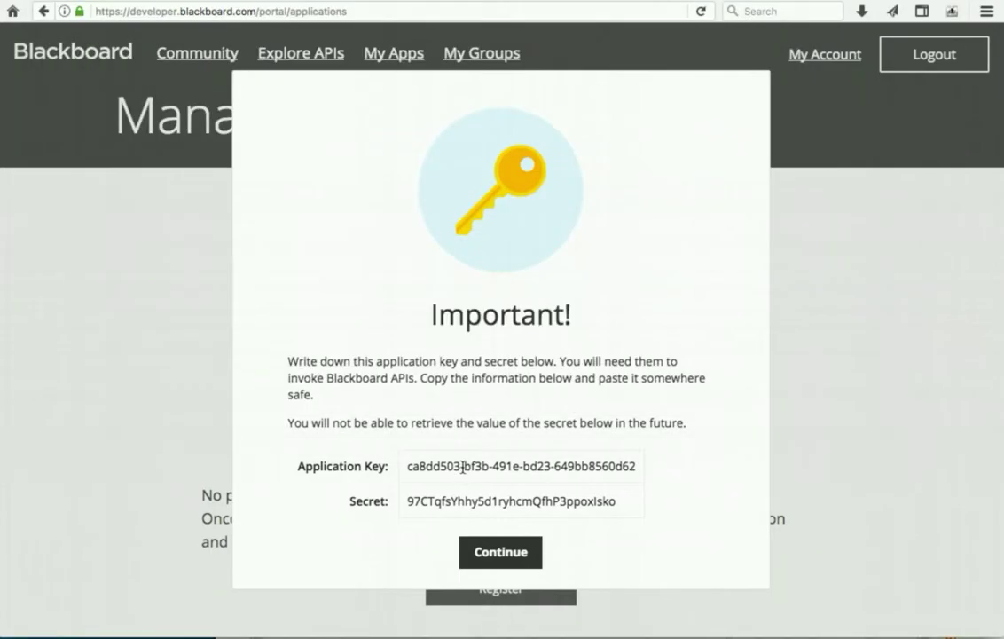
{"action": "triple_click", "coordinate": [463, 468]}
{"action": "key", "text": "super+c"}
{"action": "mouse_move", "coordinate": [673, 625]}
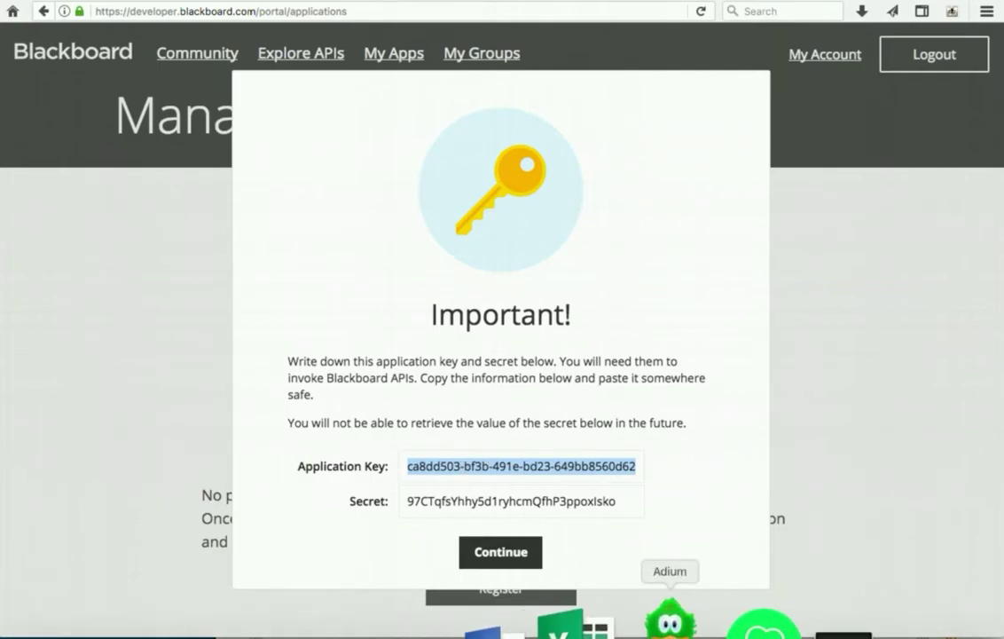
{"action": "left_click", "coordinate": [707, 623]}
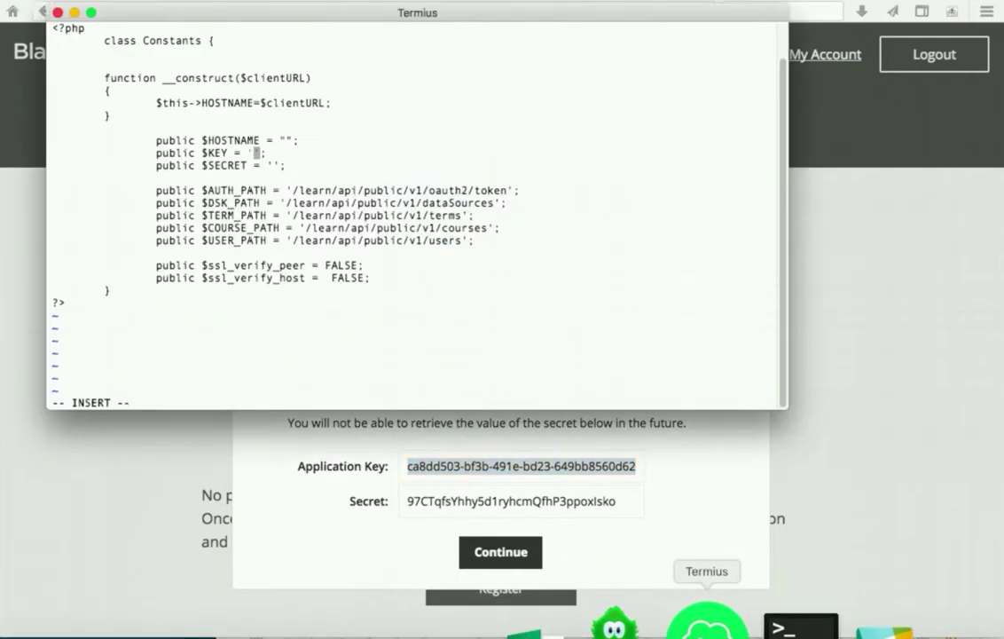
{"action": "key", "text": "super+v"}
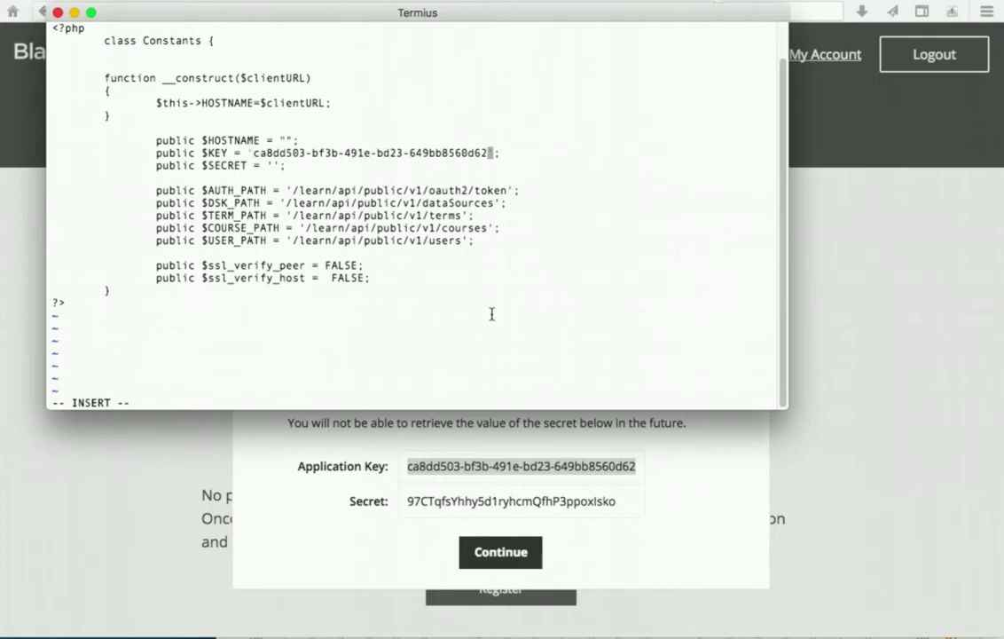
Copy the application secret into the $SECRET value in Constants.class.php, then save the file and quit vi.
{"action": "key", "text": "Escape"}
{"action": "left_click", "coordinate": [275, 165]}
{"action": "key", "text": "i"}
{"action": "double_click", "coordinate": [449, 501]}
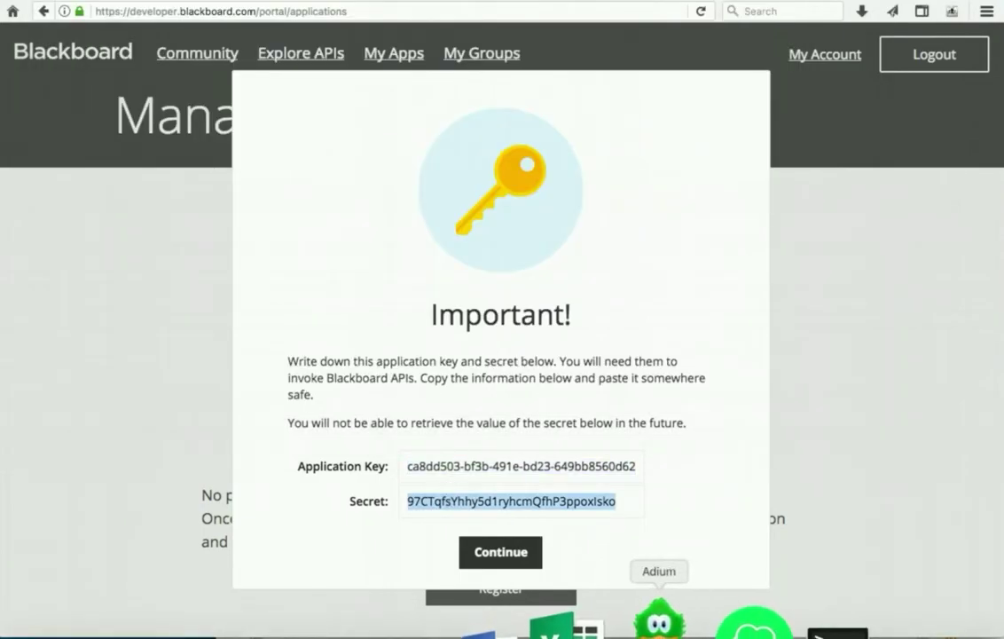
{"action": "left_click", "coordinate": [712, 626]}
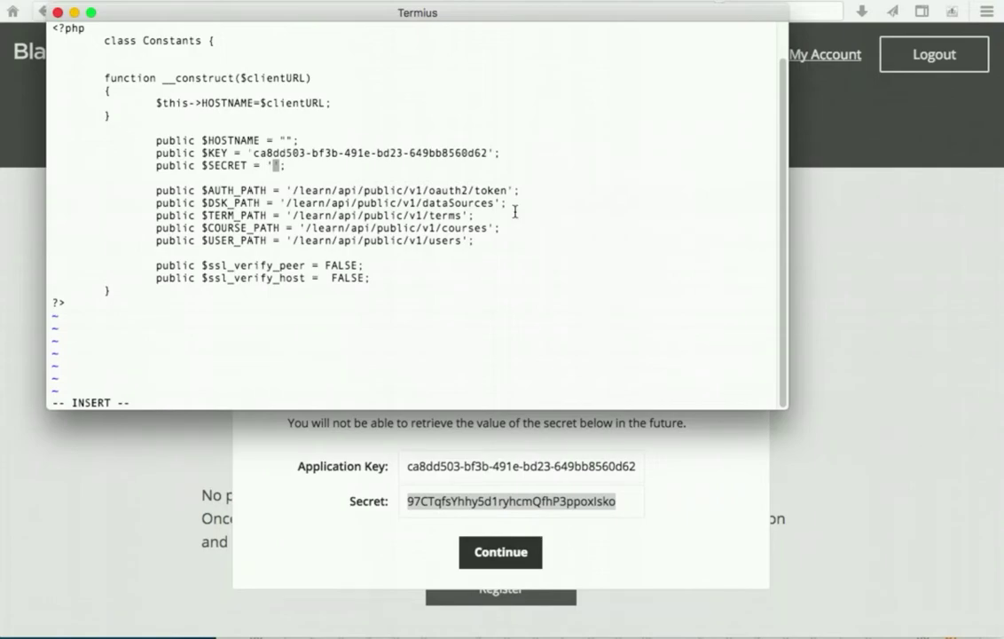
{"action": "key", "text": "super+v"}
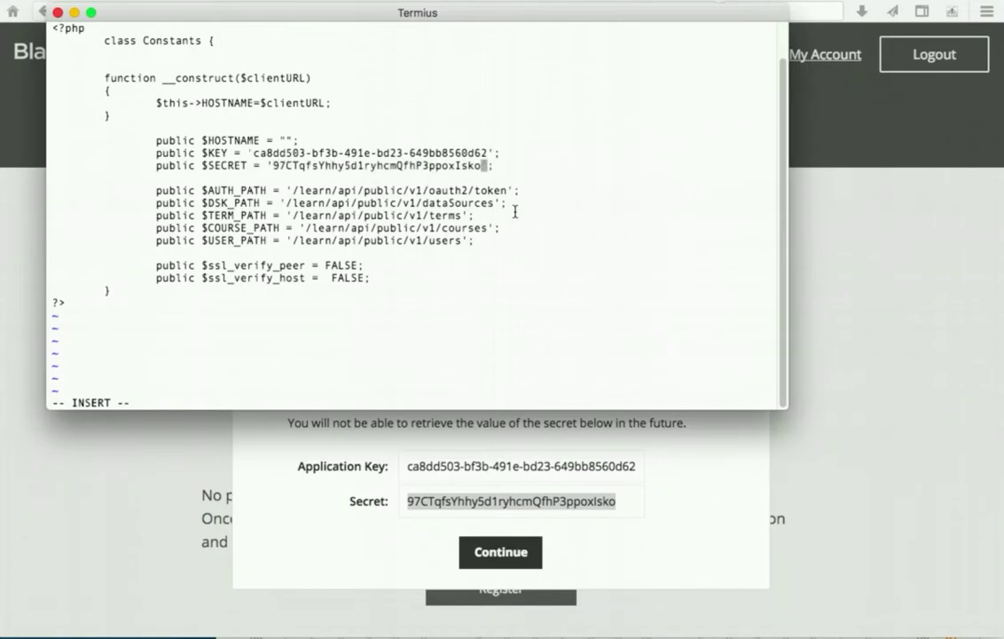
{"action": "key", "text": "Escape"}
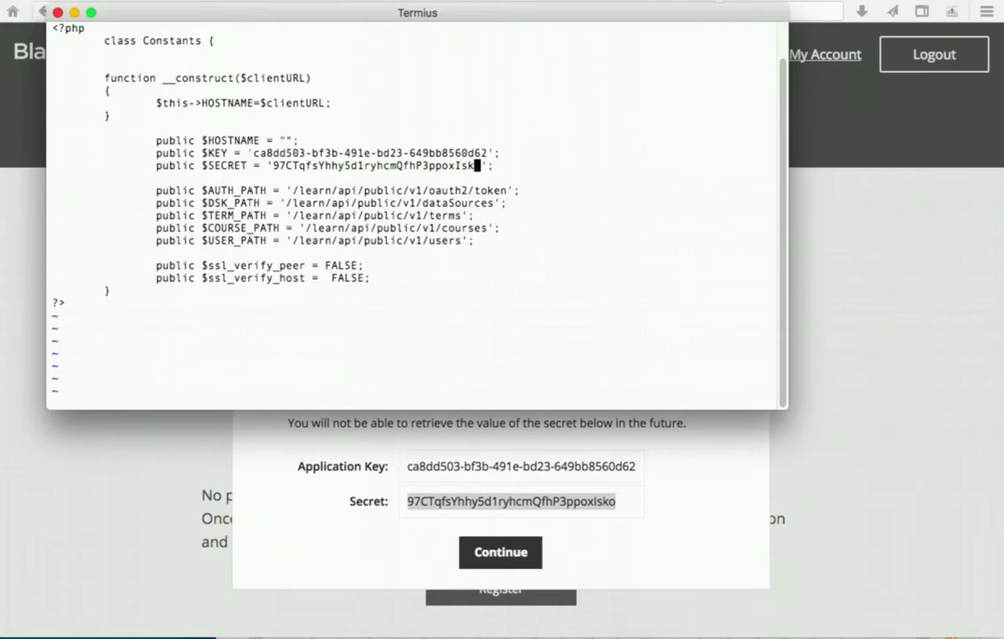
{"action": "type", "text": ":wq"}
{"action": "key", "text": "Return"}
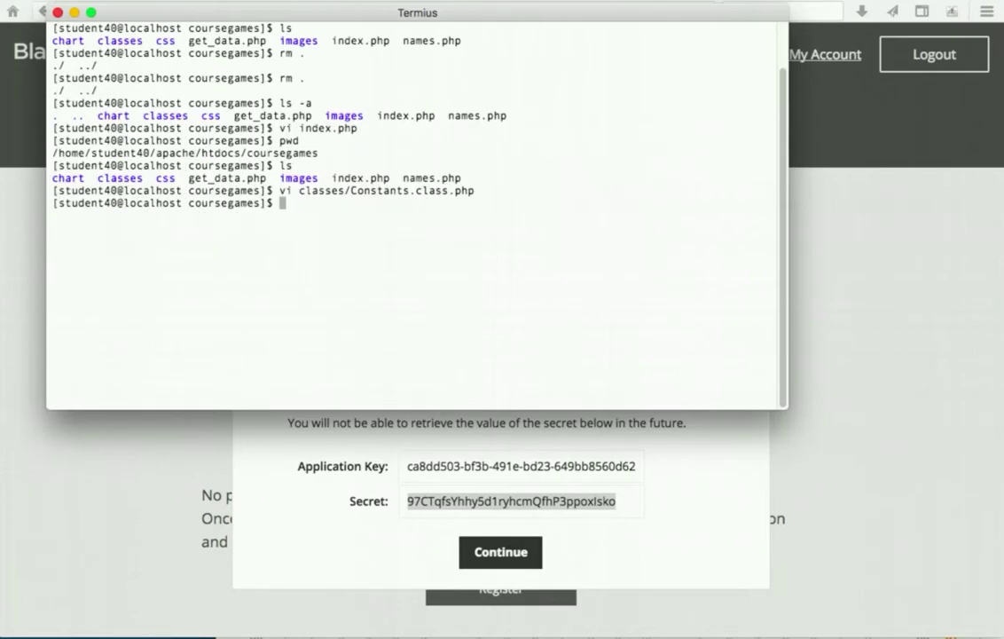
Dismiss the key and secret dialog and review the application keys of the hackGVSU app.
{"action": "left_click", "coordinate": [324, 527]}
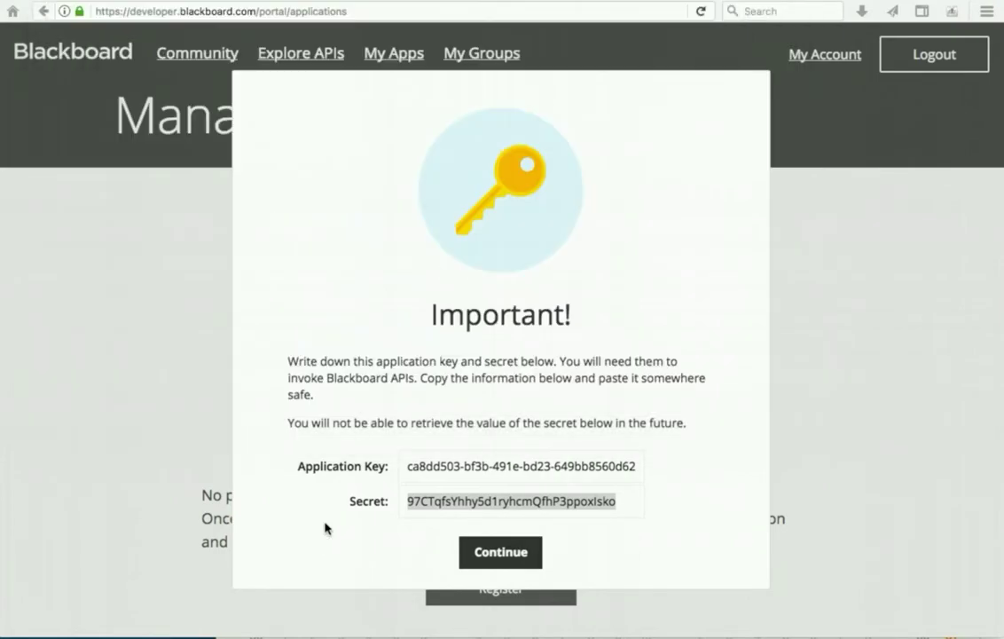
{"action": "left_click", "coordinate": [495, 550]}
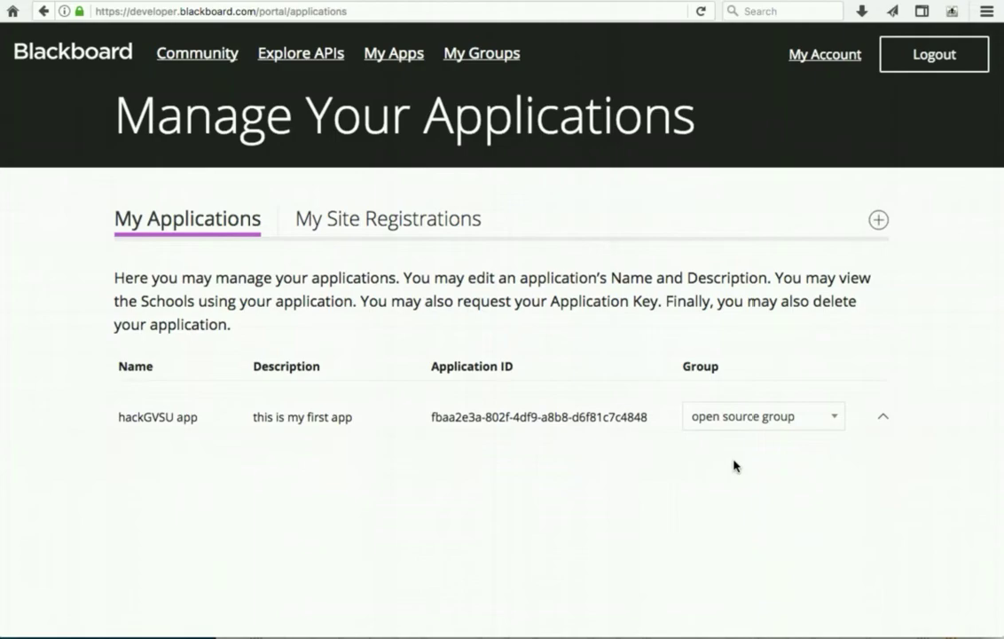
{"action": "left_click", "coordinate": [884, 417]}
{"action": "left_click", "coordinate": [241, 483]}
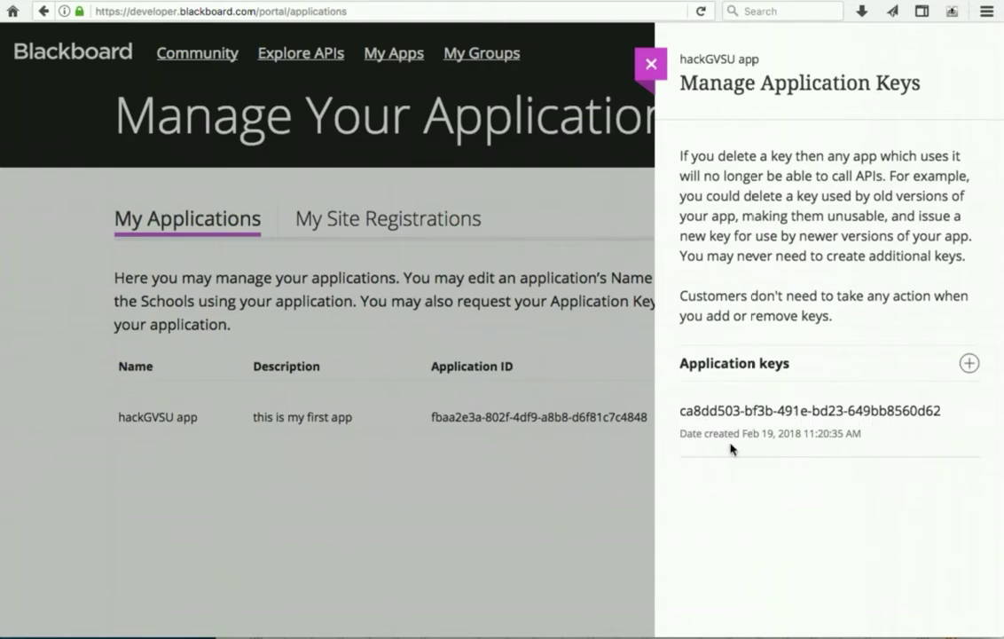
{"action": "left_click", "coordinate": [523, 466]}
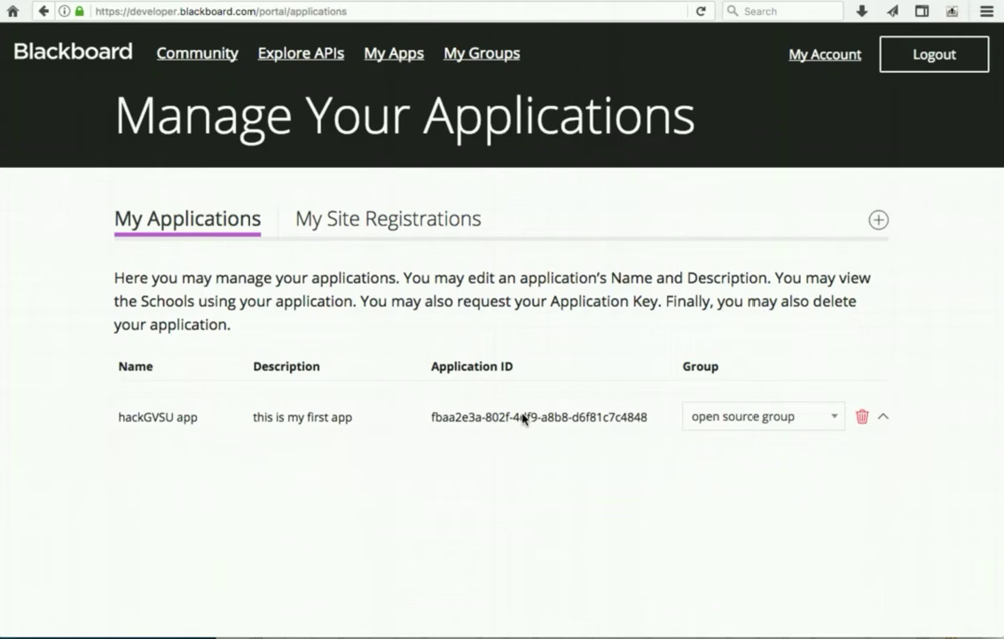
Create a REST API integration in Blackboard's System Admin area using the hackGVSU app's application ID and the Learn user admin.
{"action": "mouse_move", "coordinate": [432, 422]}
{"action": "left_mouse_down"}
{"action": "mouse_move", "coordinate": [663, 419]}
{"action": "mouse_move", "coordinate": [433, 421]}
{"action": "left_mouse_up"}
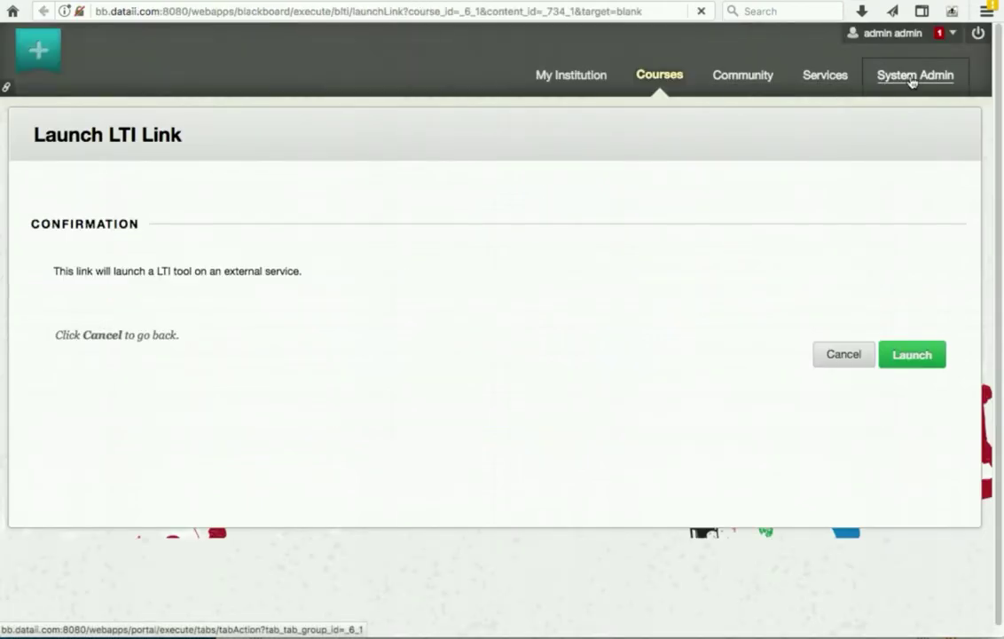
{"action": "left_click", "coordinate": [912, 78]}
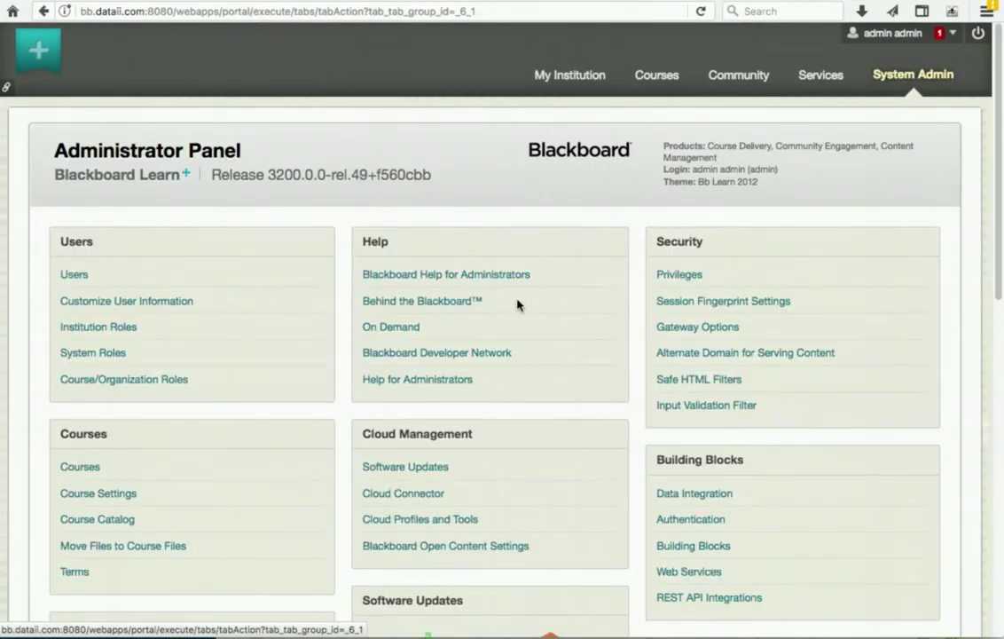
{"action": "scroll", "coordinate": [517, 304], "scroll_direction": "down", "scroll_amount": 5}
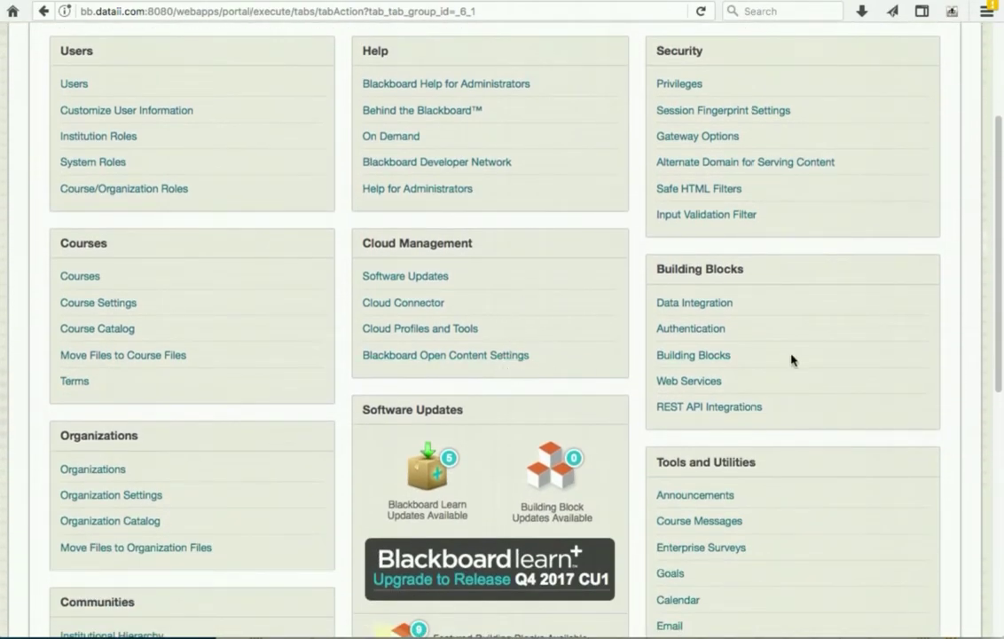
{"action": "left_click", "coordinate": [696, 362]}
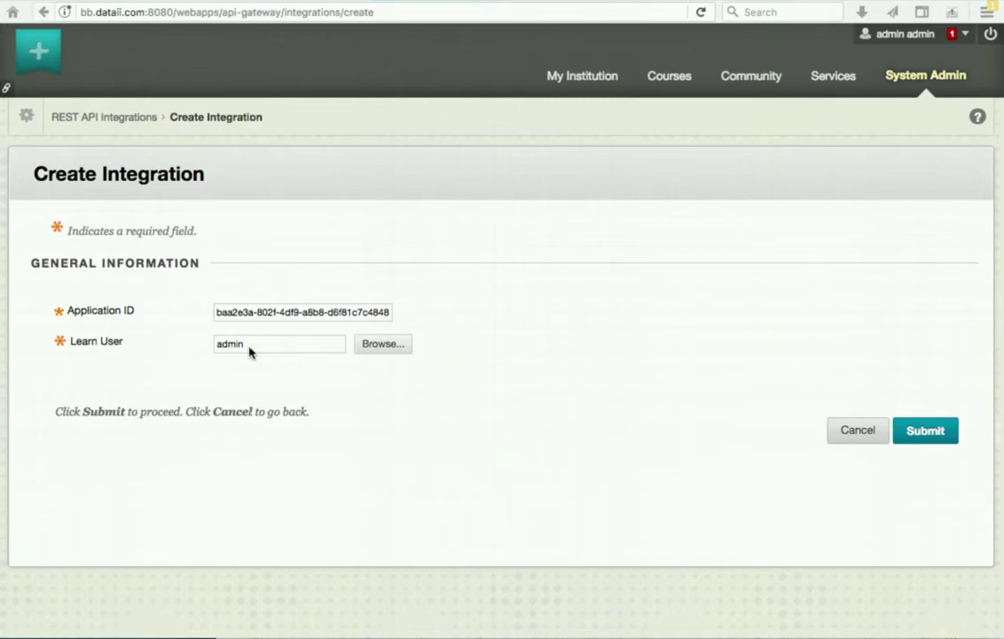
{"action": "left_click", "coordinate": [938, 433]}
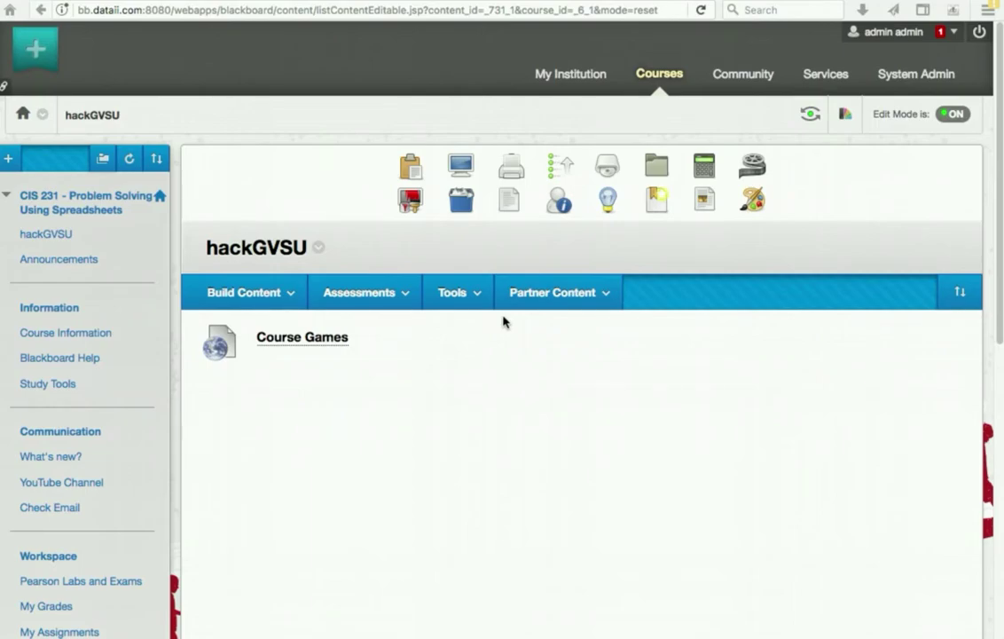
Enter student preview on the CIS 231 hackGVSU page and launch Course Games to inspect the grade progress graph.
{"action": "left_click", "coordinate": [809, 120]}
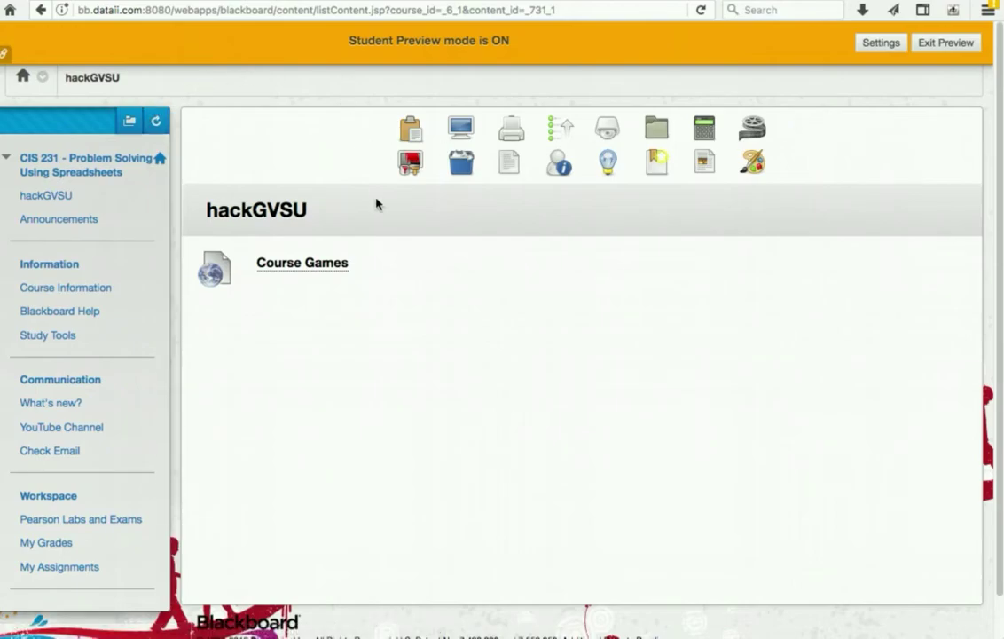
{"action": "left_click", "coordinate": [316, 264]}
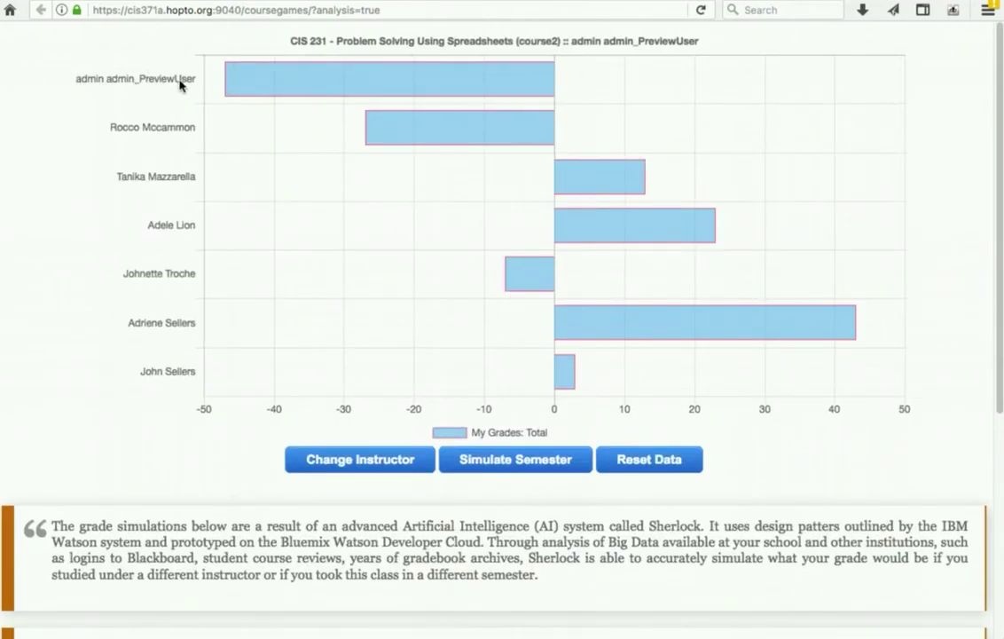
{"action": "mouse_move", "coordinate": [242, 75]}
{"action": "mouse_move", "coordinate": [323, 71]}
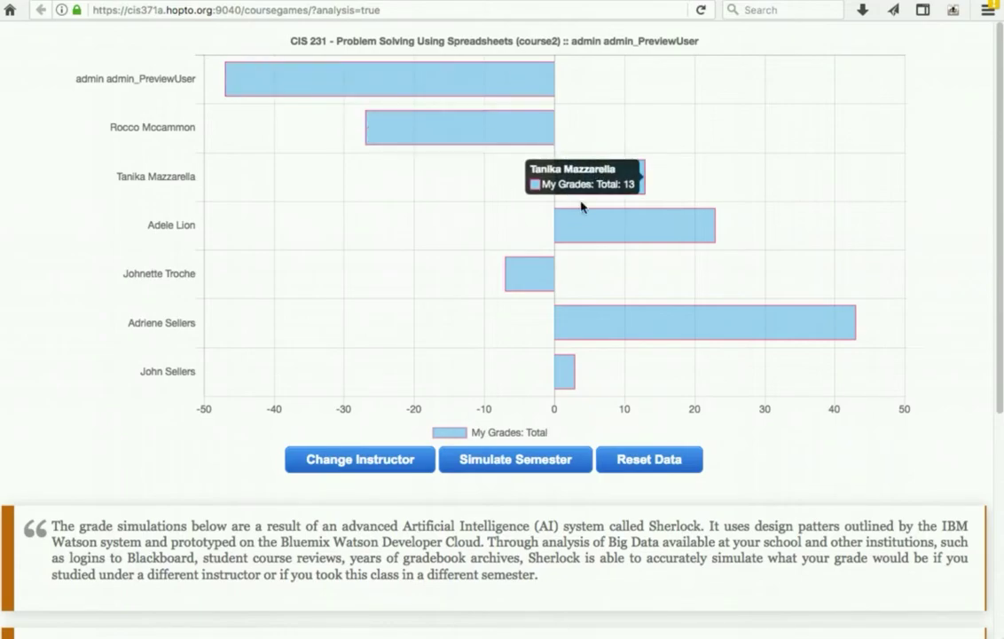
{"action": "mouse_move", "coordinate": [570, 370]}
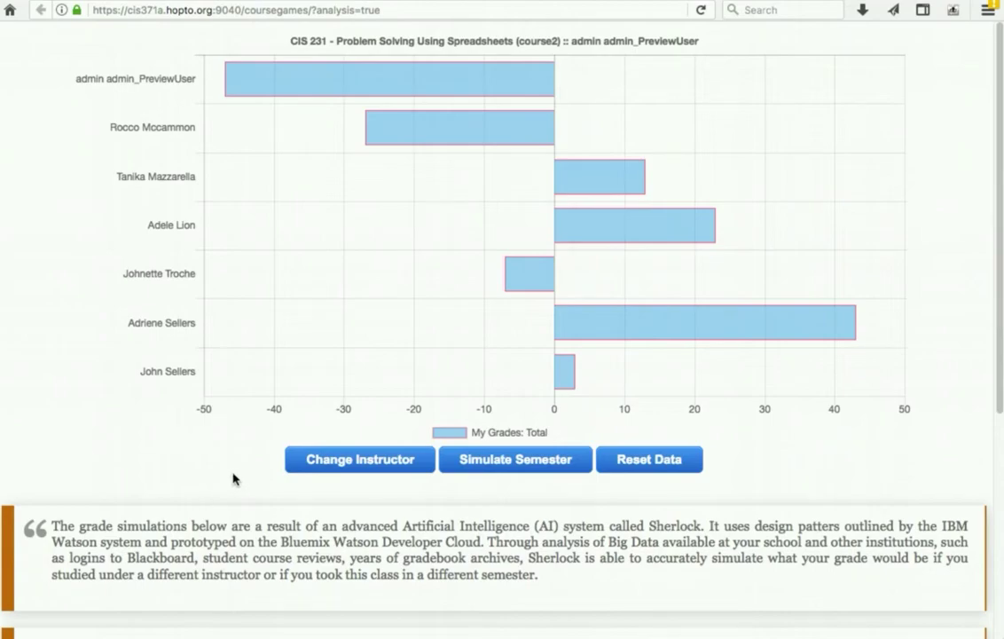
Change the instructor in Course Games, simulate two alternative semesters, and review the course progress table.
{"action": "left_click", "coordinate": [353, 468]}
{"action": "left_click", "coordinate": [353, 469]}
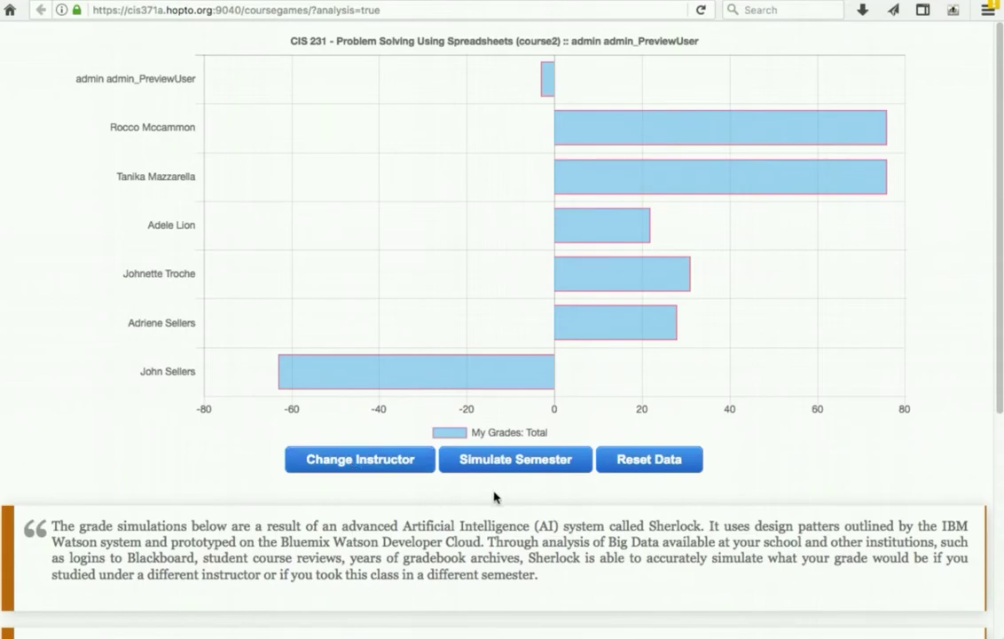
{"action": "left_click", "coordinate": [512, 462]}
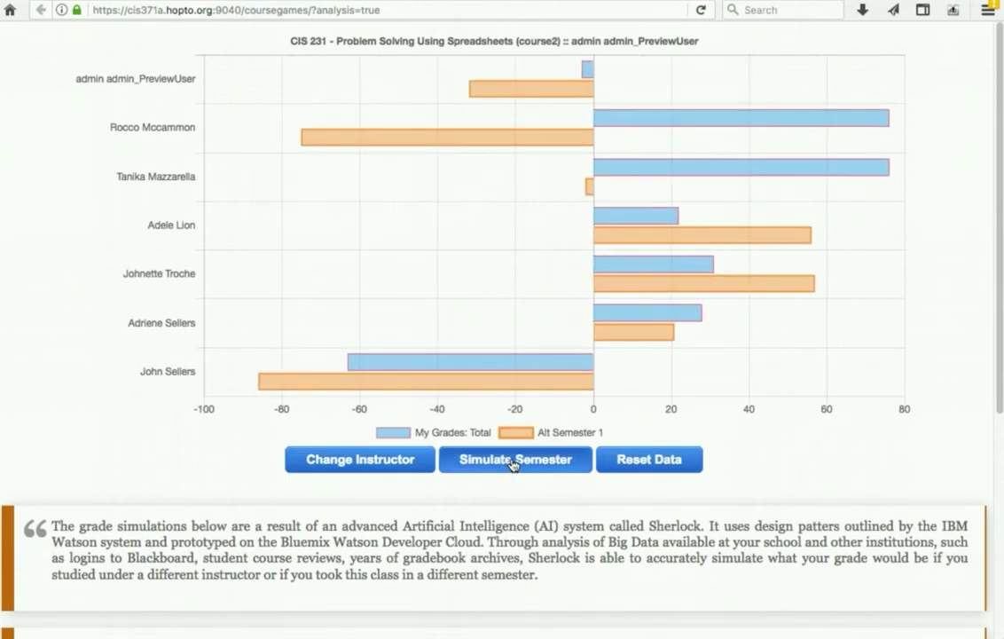
{"action": "left_click", "coordinate": [520, 474]}
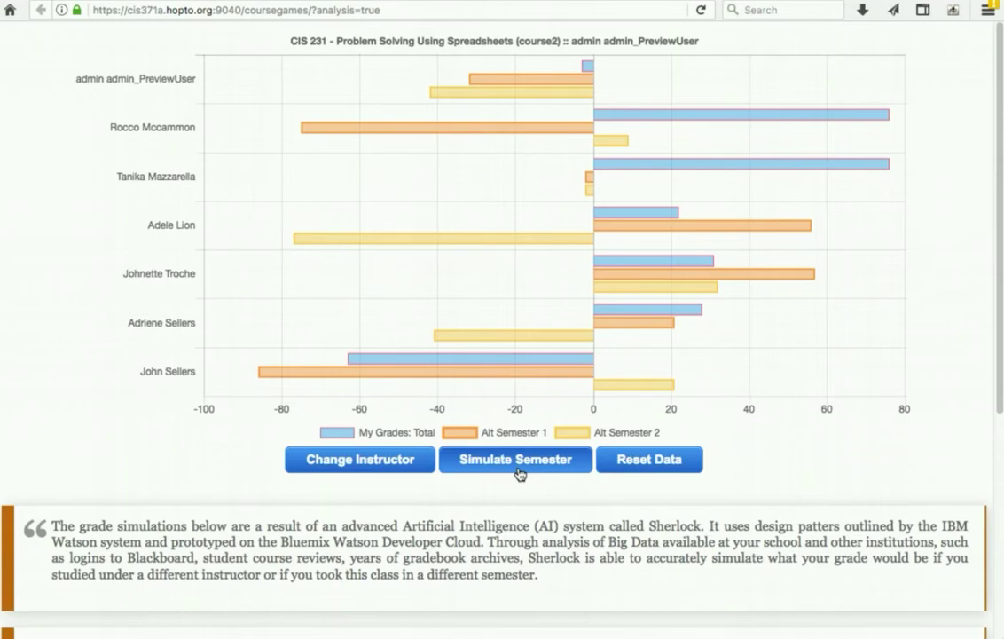
{"action": "scroll", "coordinate": [625, 510], "scroll_direction": "down", "scroll_amount": 5}
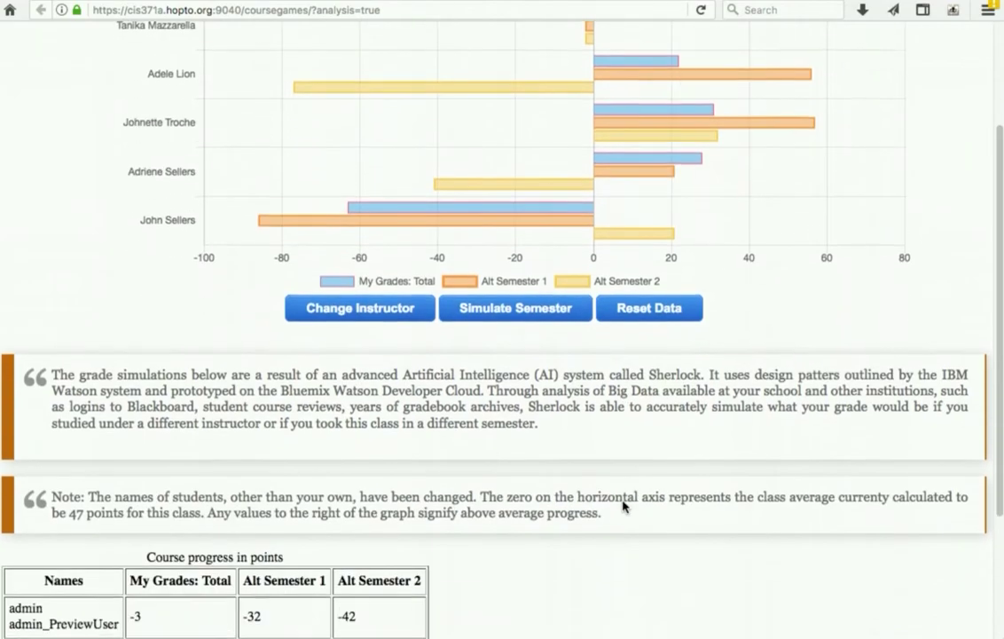
{"action": "scroll", "coordinate": [624, 506], "scroll_direction": "down", "scroll_amount": 1}
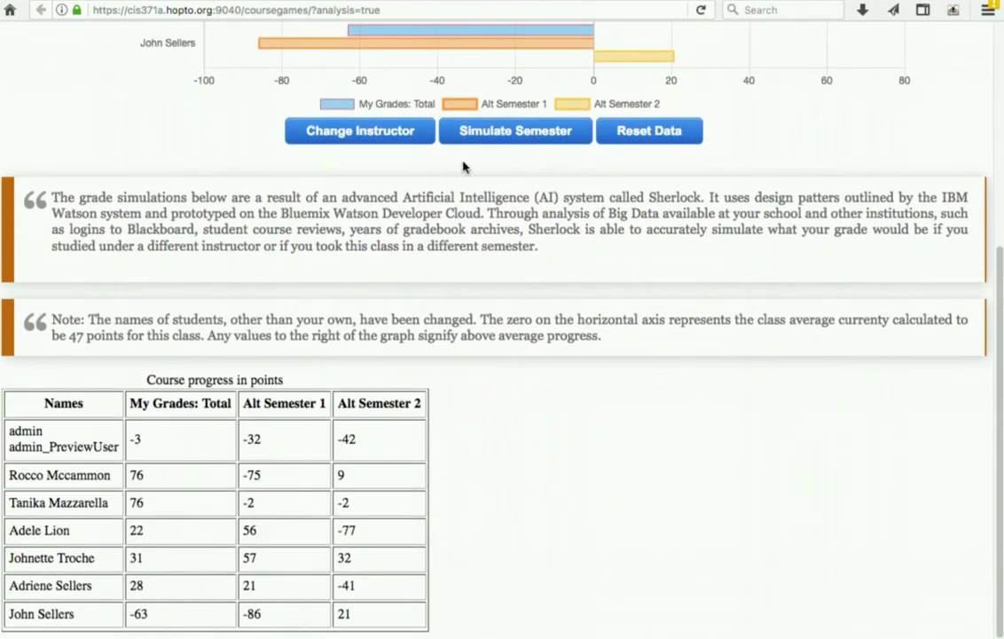
Change the instructor once more and add simulations for Alt Semester 3 and Alt Semester 4.
{"action": "left_click", "coordinate": [389, 133]}
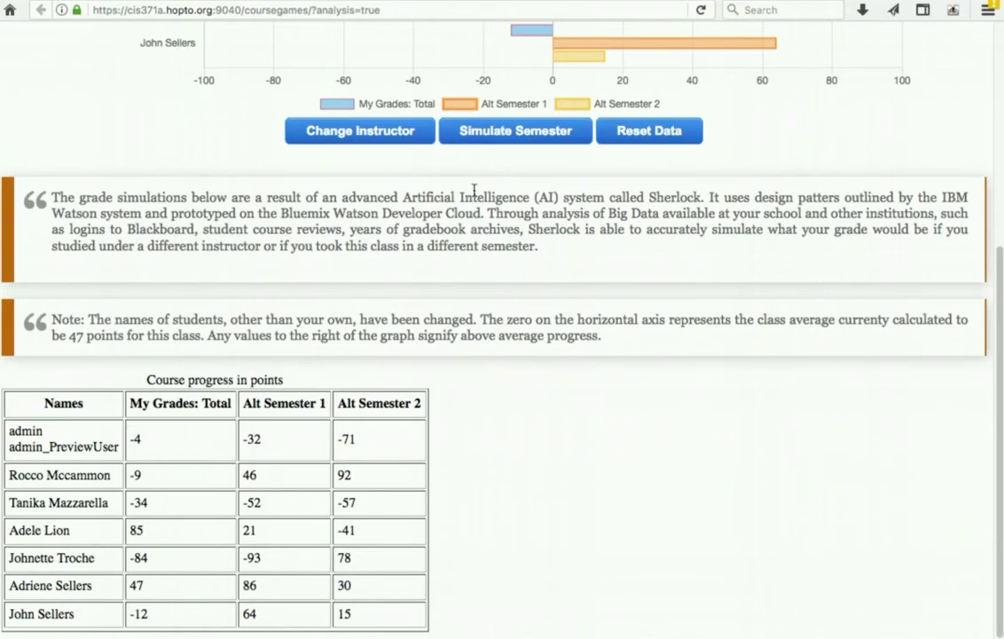
{"action": "left_click", "coordinate": [535, 139]}
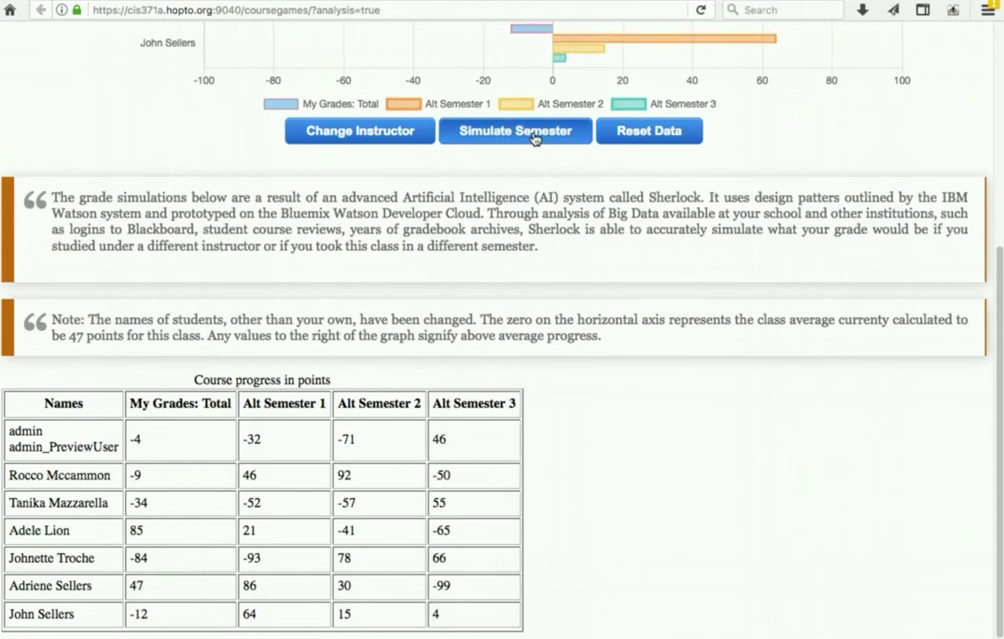
{"action": "left_click", "coordinate": [535, 138]}
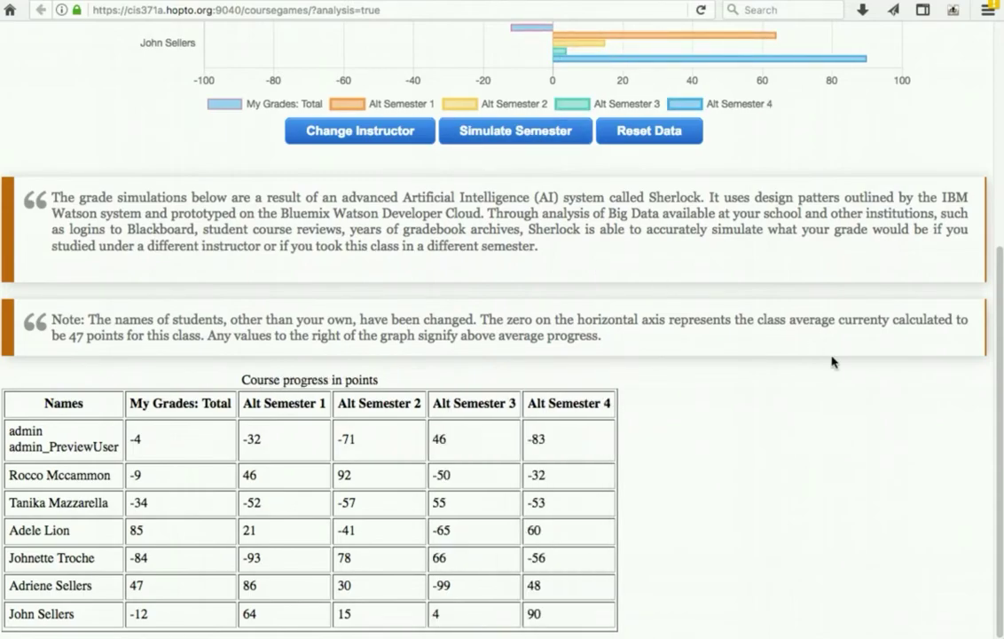
{"action": "scroll", "coordinate": [832, 361], "scroll_direction": "up", "scroll_amount": 4}
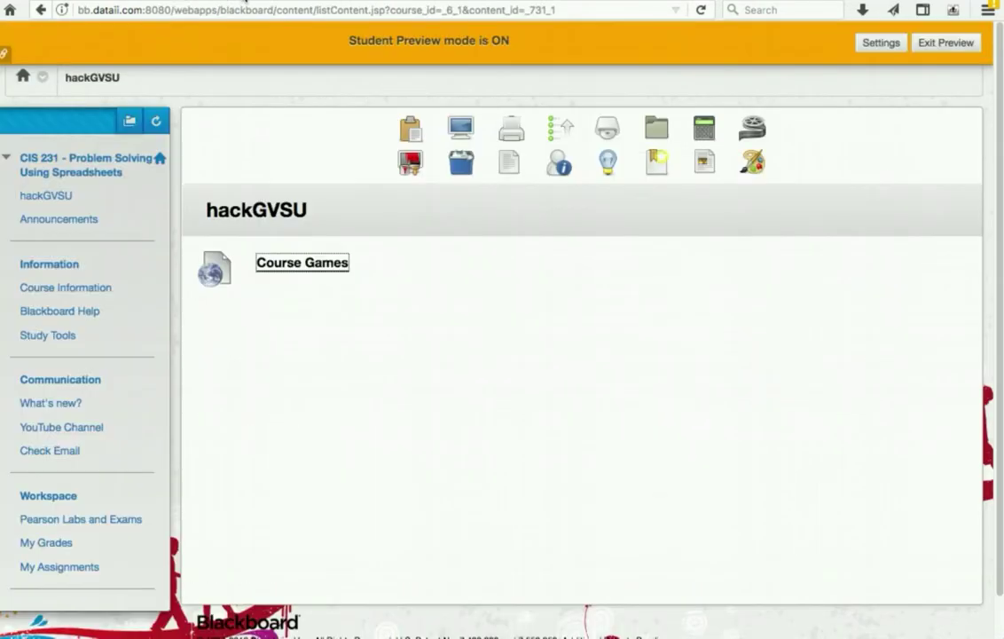
Exit the student preview of the CIS 231 course, keeping the preview user and all data.
{"action": "left_click", "coordinate": [949, 43]}
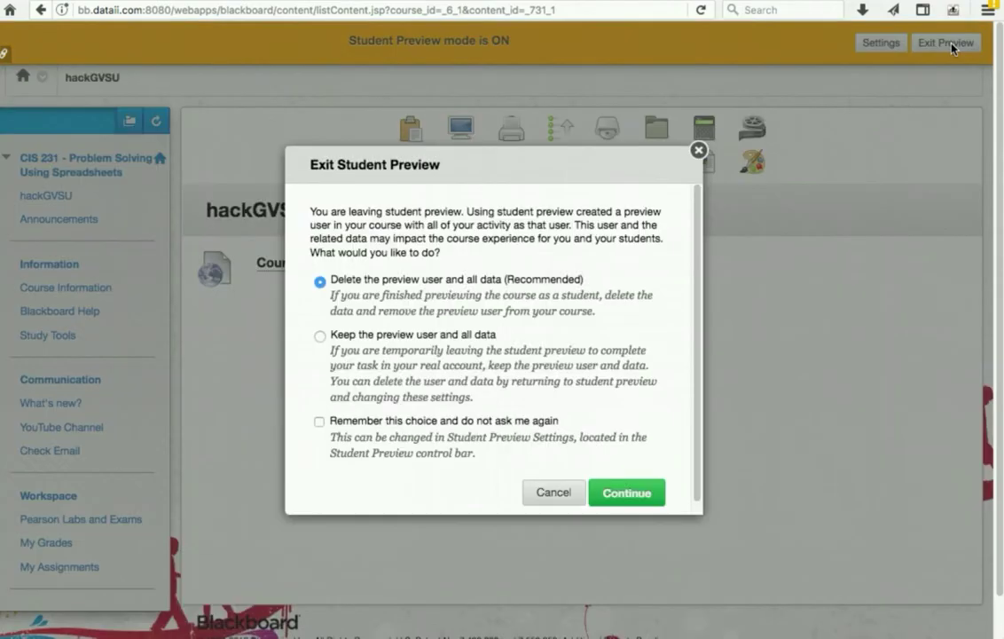
{"action": "left_click", "coordinate": [320, 336]}
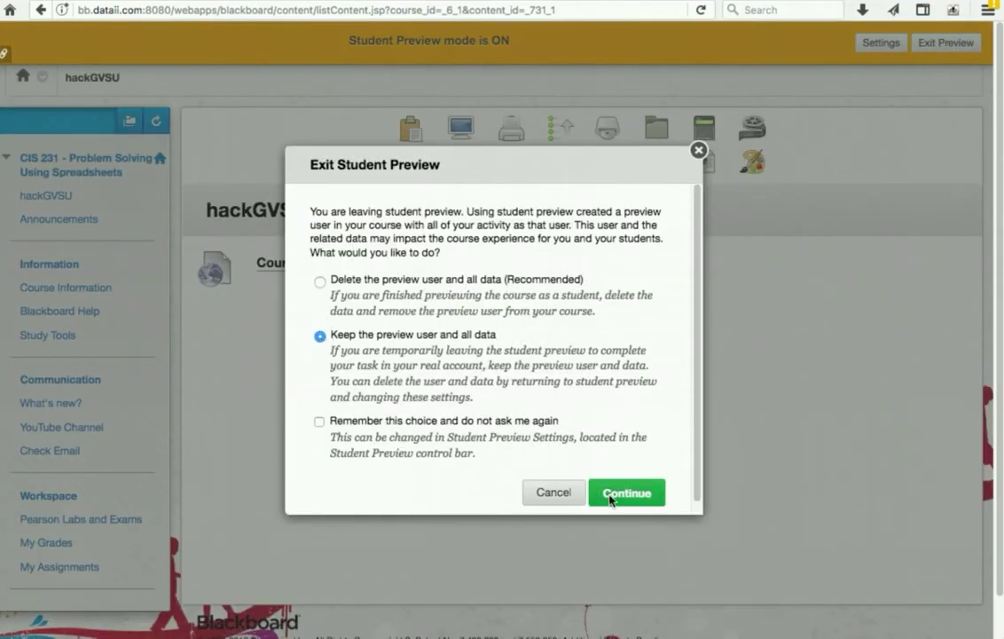
{"action": "left_click", "coordinate": [627, 491]}
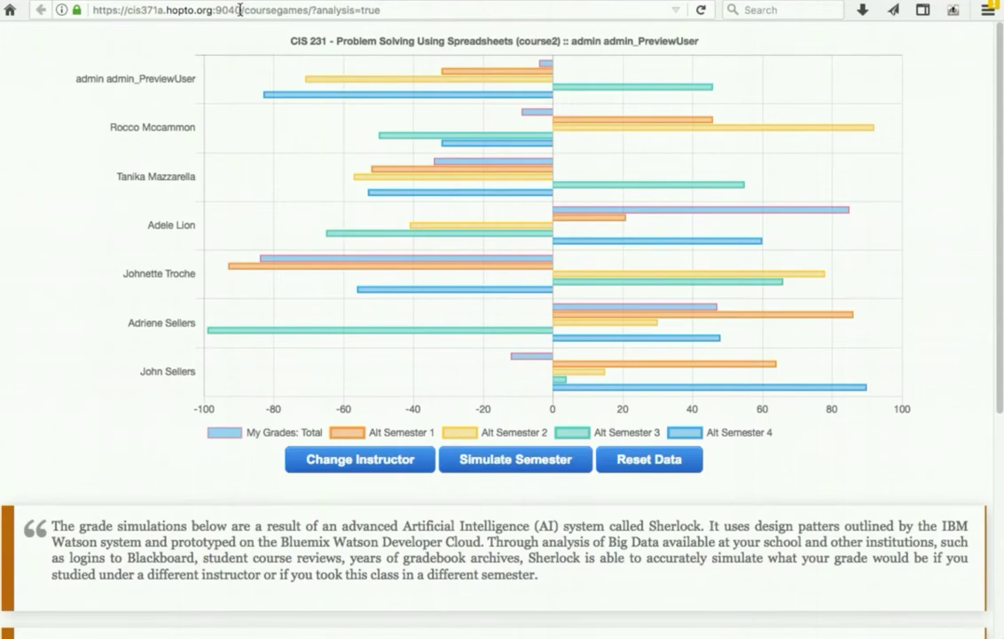
Highlight the host and port in the coursegames web address and return to the hackGVSU content page.
{"action": "left_click_drag", "start_coordinate": [241, 10], "coordinate": [88, 9]}
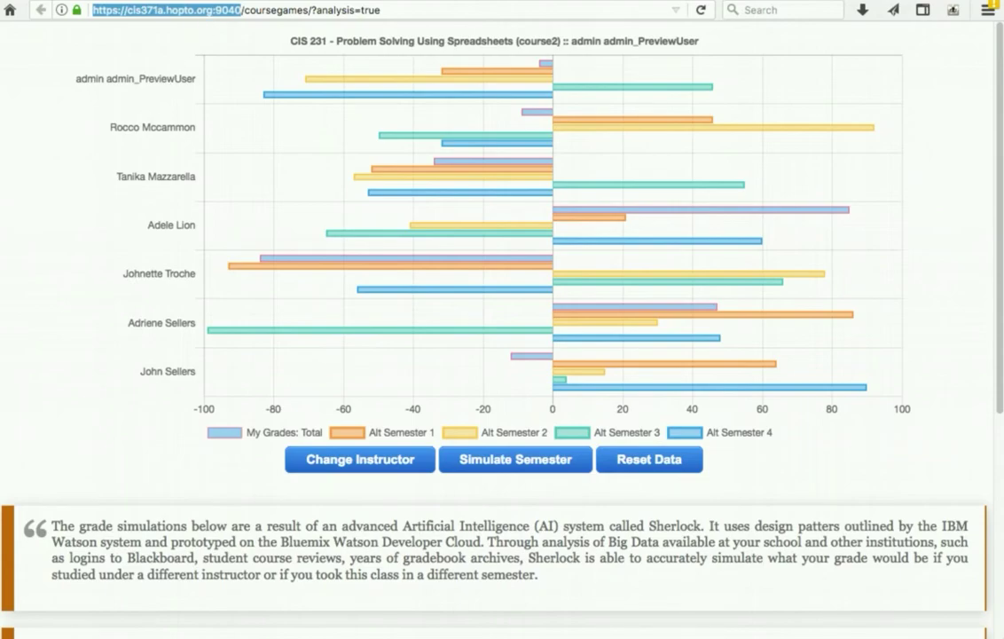
{"action": "key", "text": "ctrl+w"}
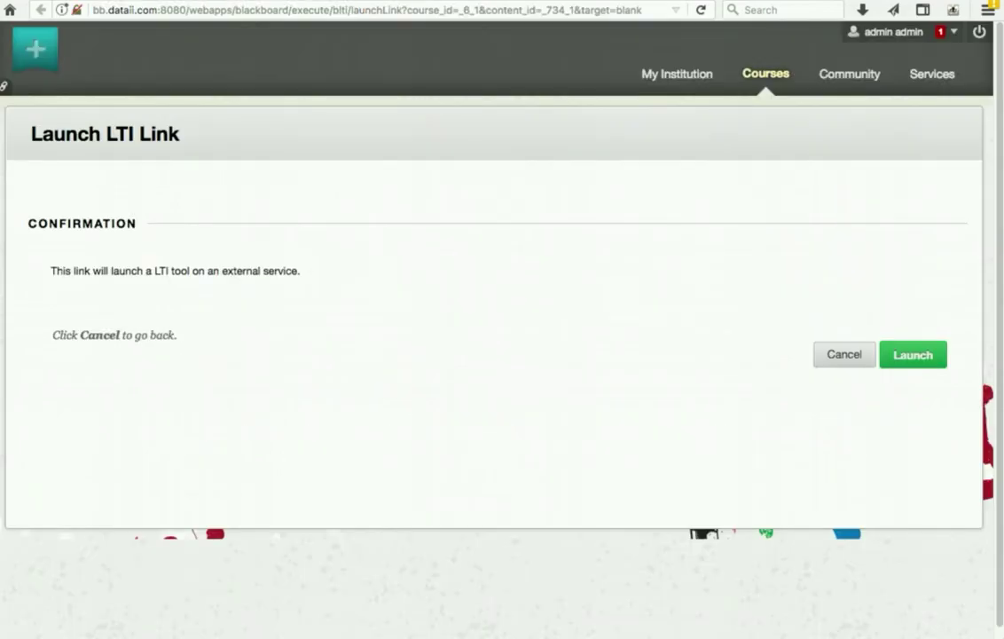
{"action": "key", "text": "ctrl+w"}
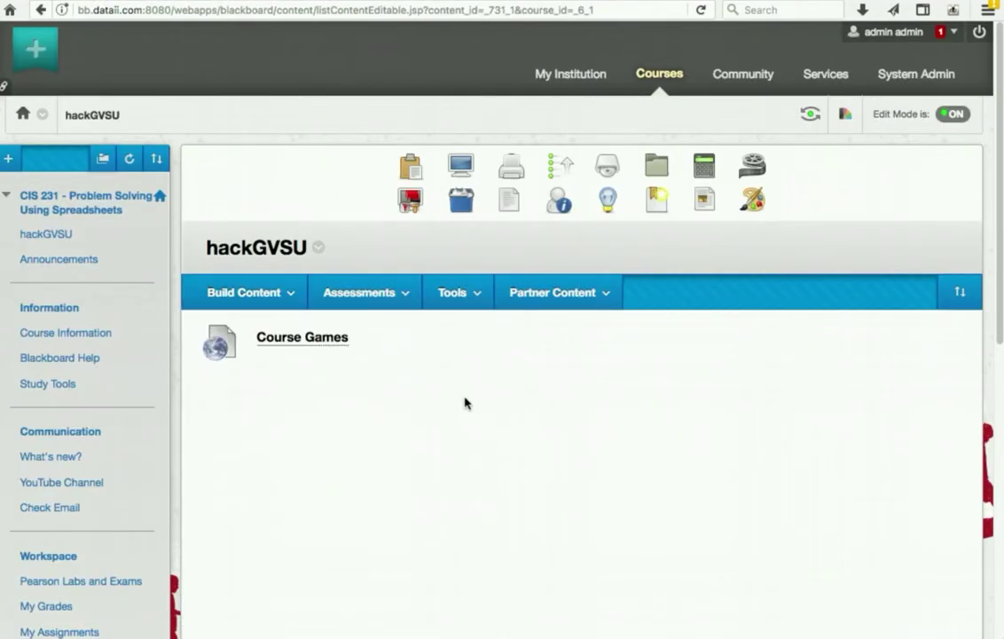
Switch to the coursegames repository on GitHub and examine the introduction in its README.md.
{"action": "mouse_move", "coordinate": [370, 310]}
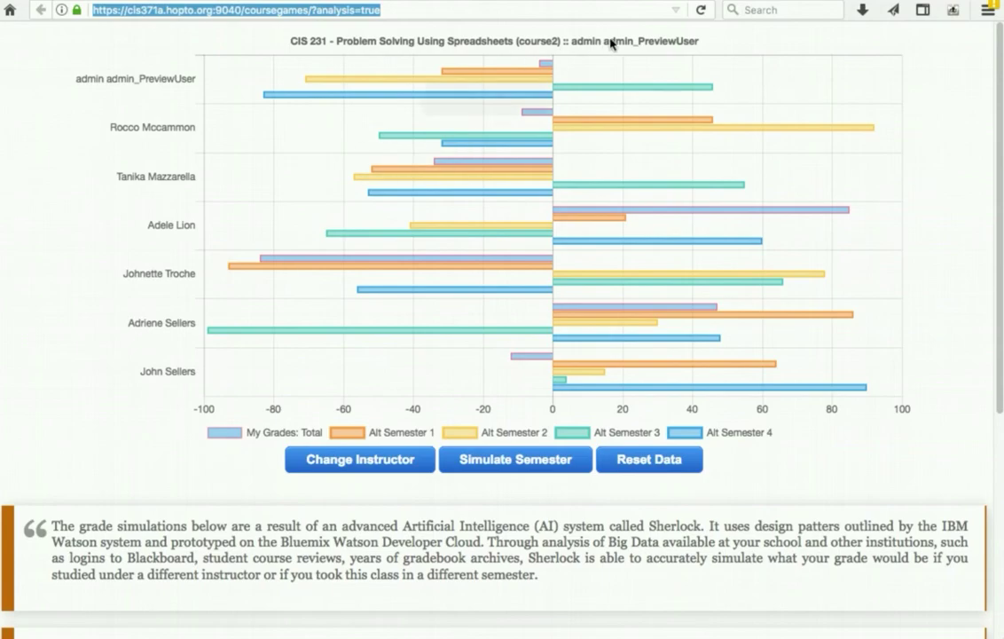
{"action": "left_click", "coordinate": [779, 4]}
{"action": "scroll", "coordinate": [661, 264], "scroll_direction": "up", "scroll_amount": 10}
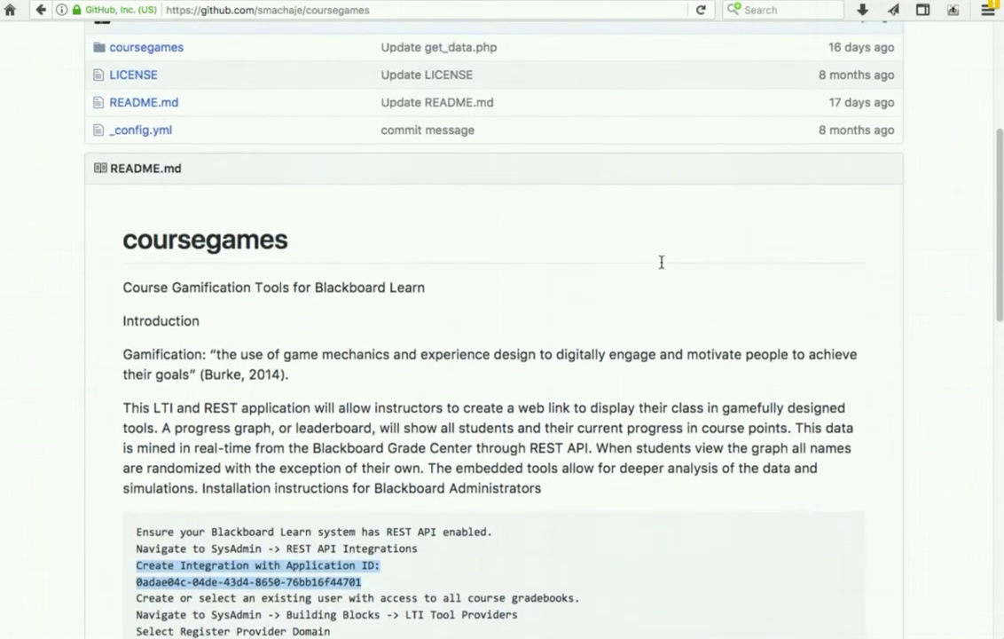